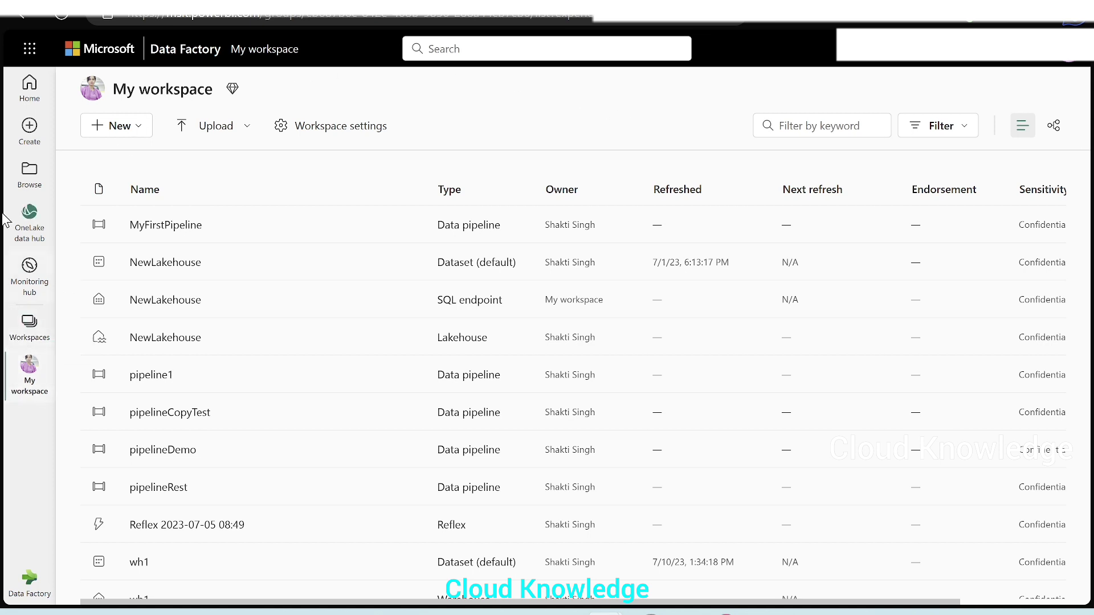
Create a new workspace named CloudKnowledgeDataFactory
left_click(30, 338)
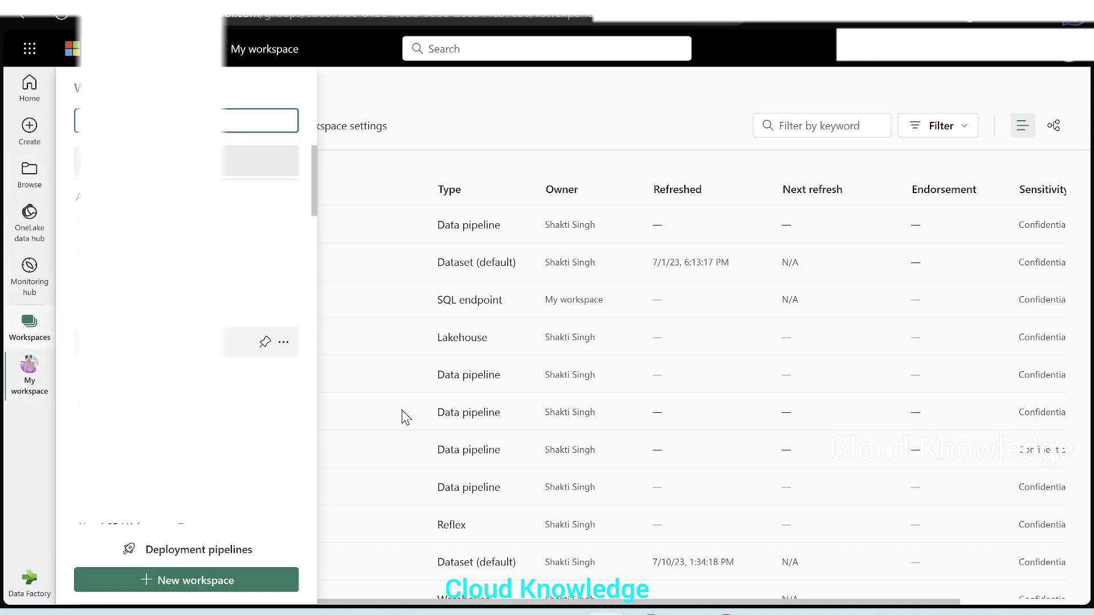
left_click(143, 583)
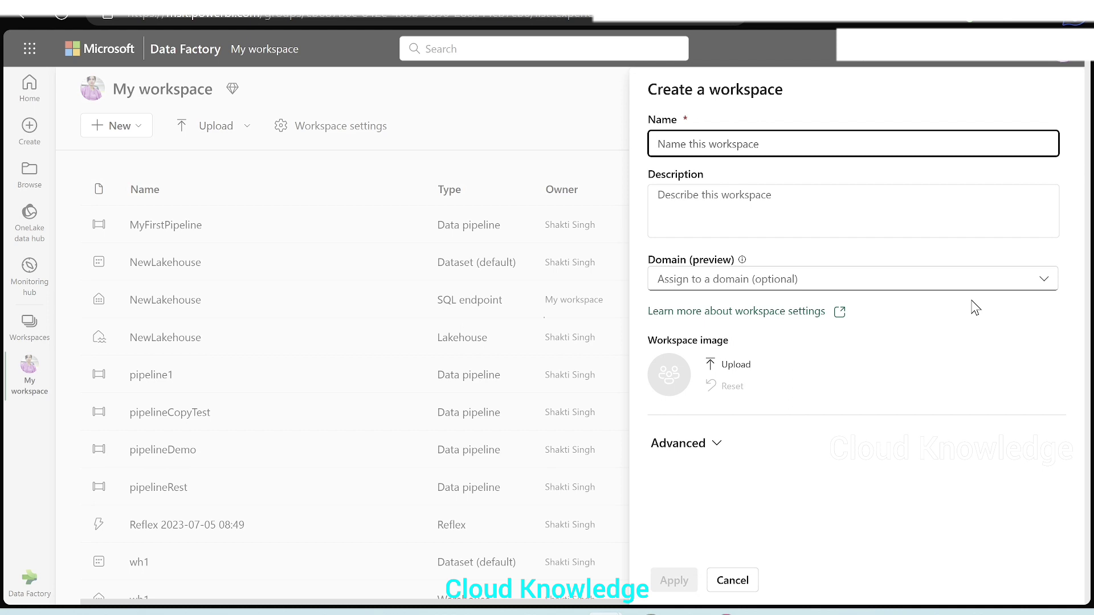
type("CloudKnow")
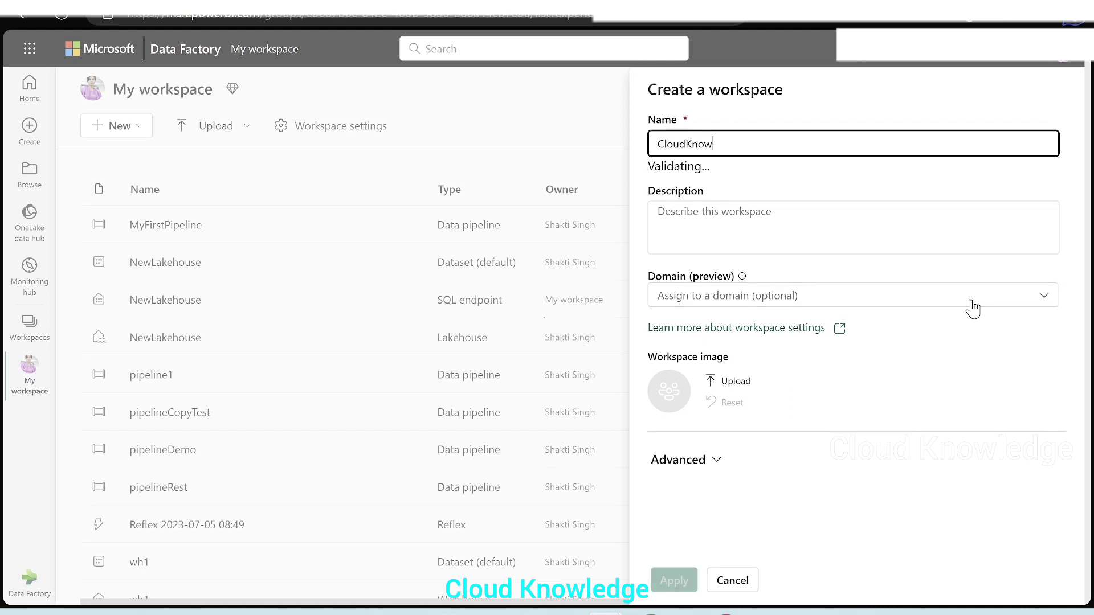
type("ledge")
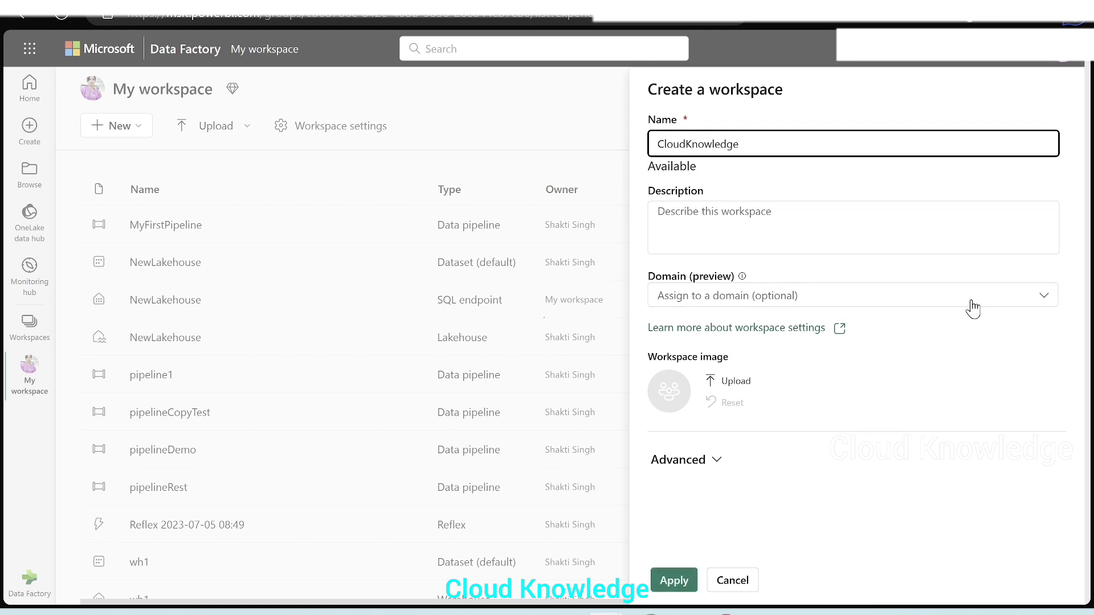
type("DataFactory")
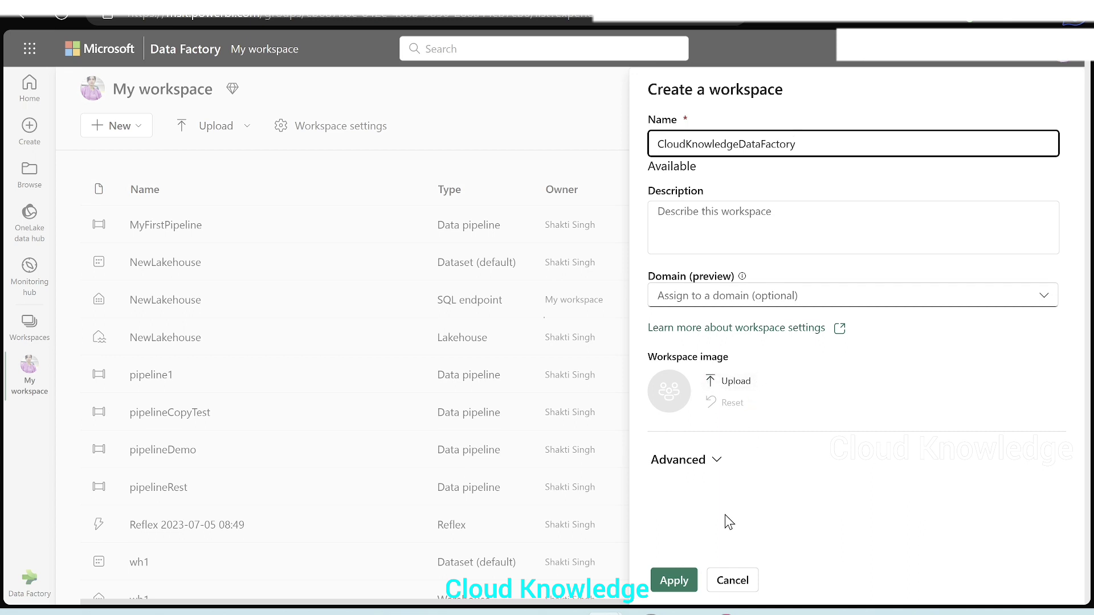
left_click(653, 581)
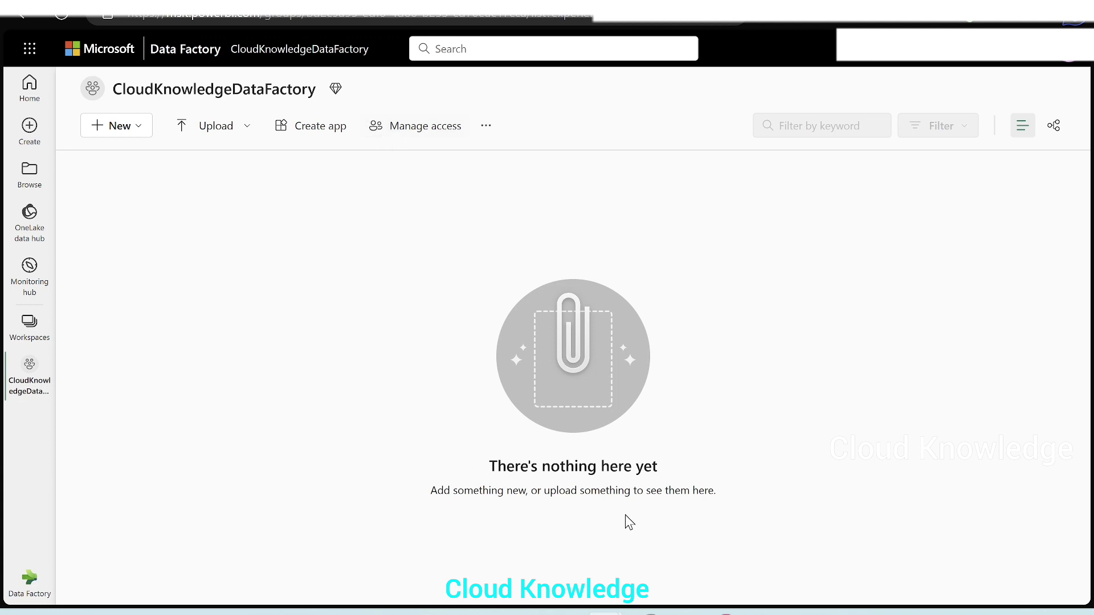
left_click(128, 129)
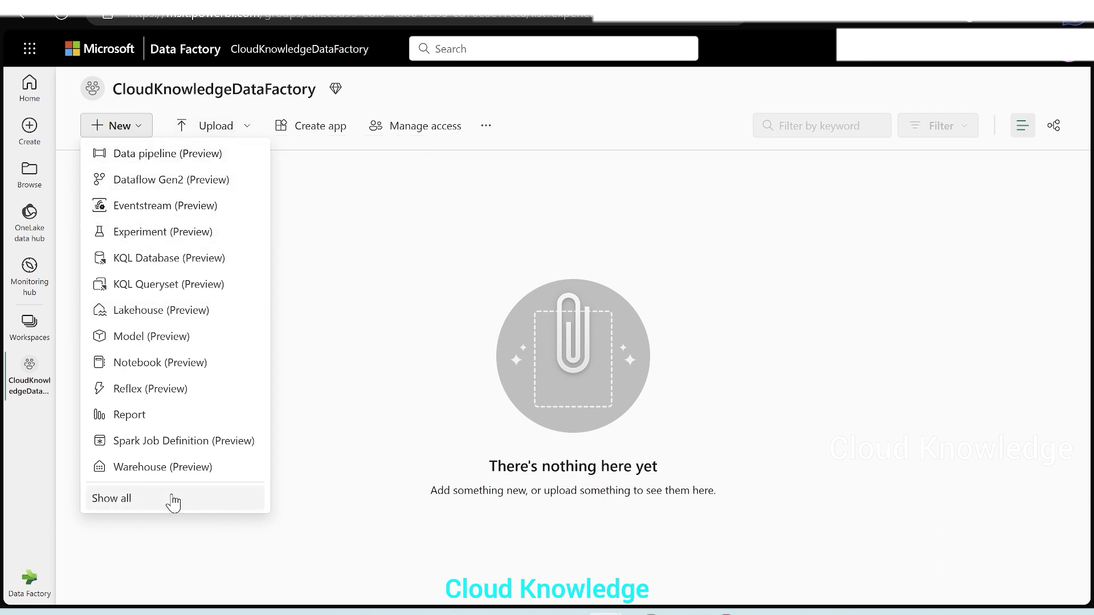
left_click(237, 128)
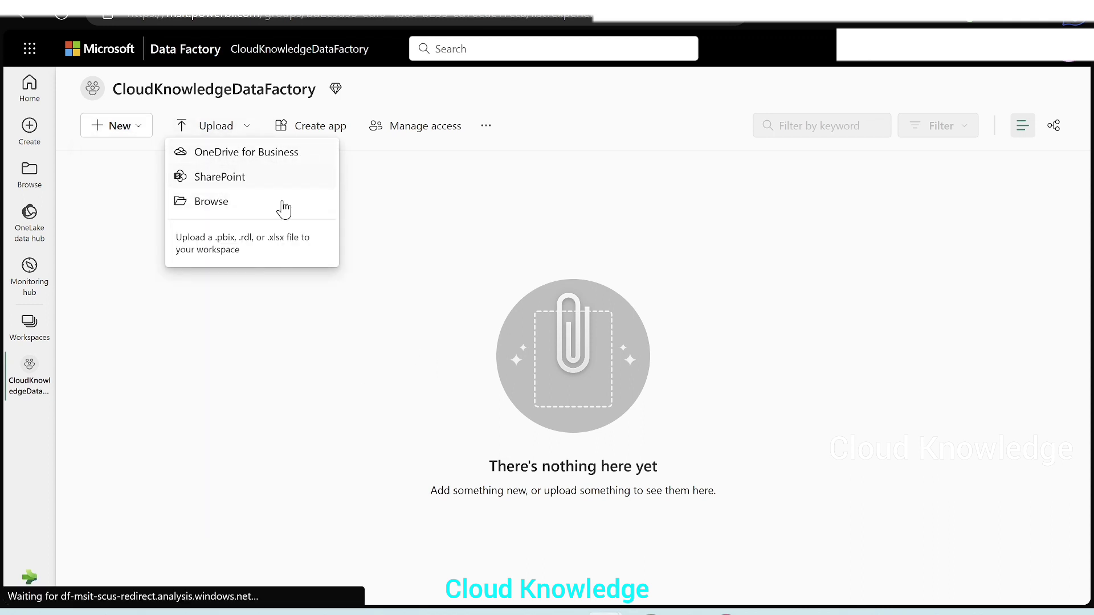
left_click(402, 206)
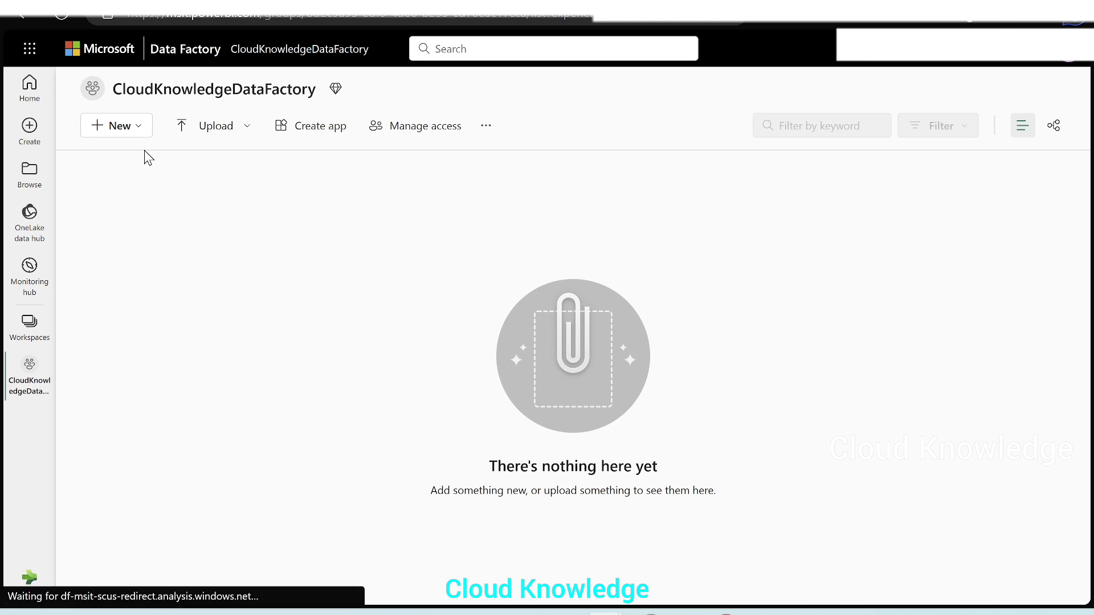
Create a new data pipeline named pipelineCopyADLSLakehouse in the workspace
left_click(129, 128)
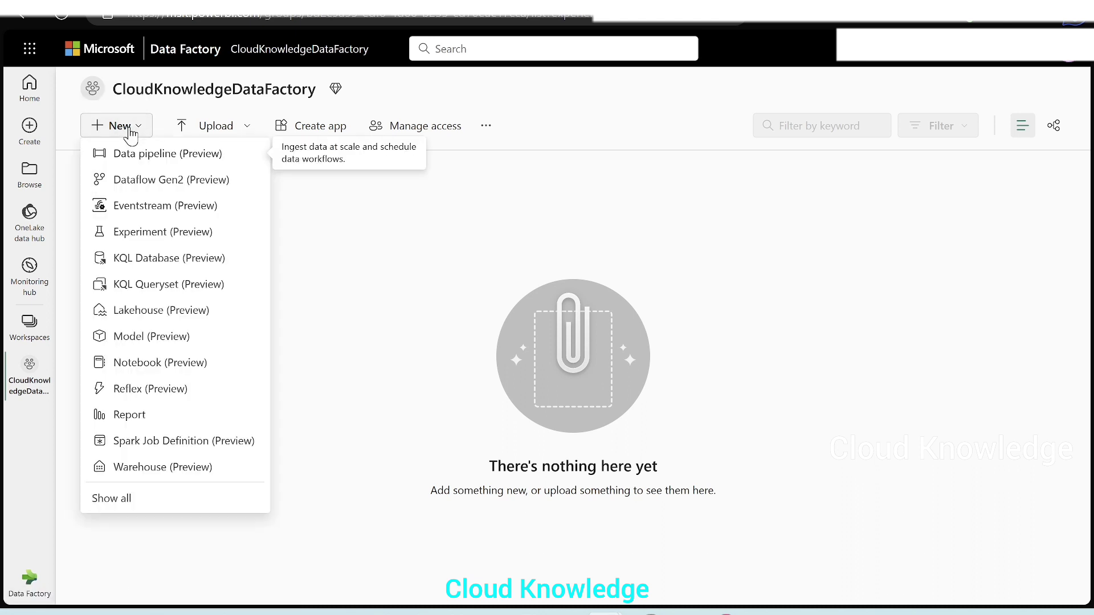
left_click(154, 164)
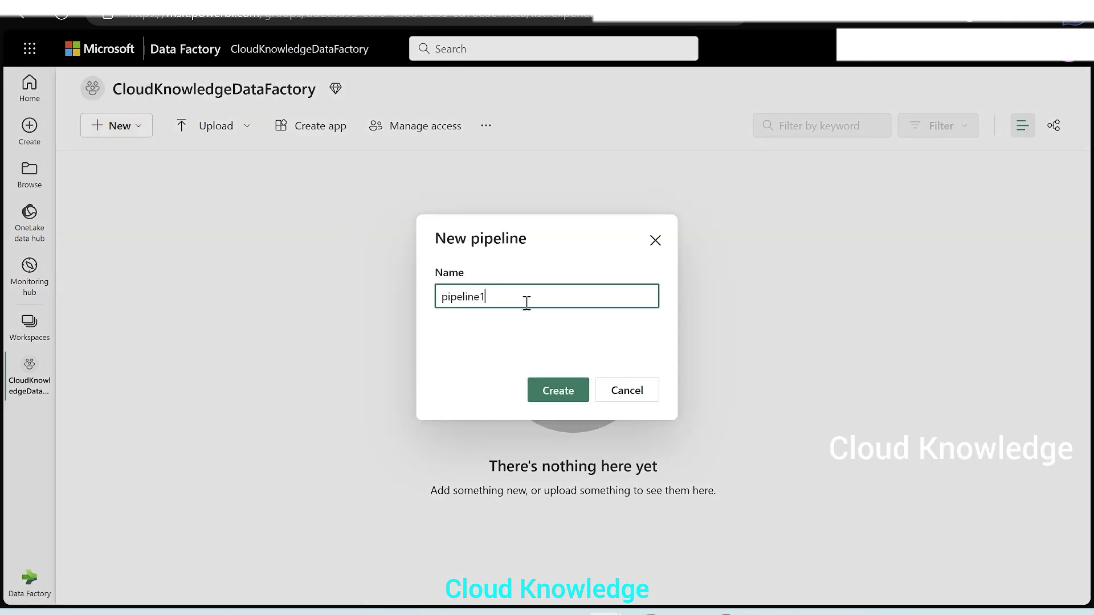
key("BackSpace")
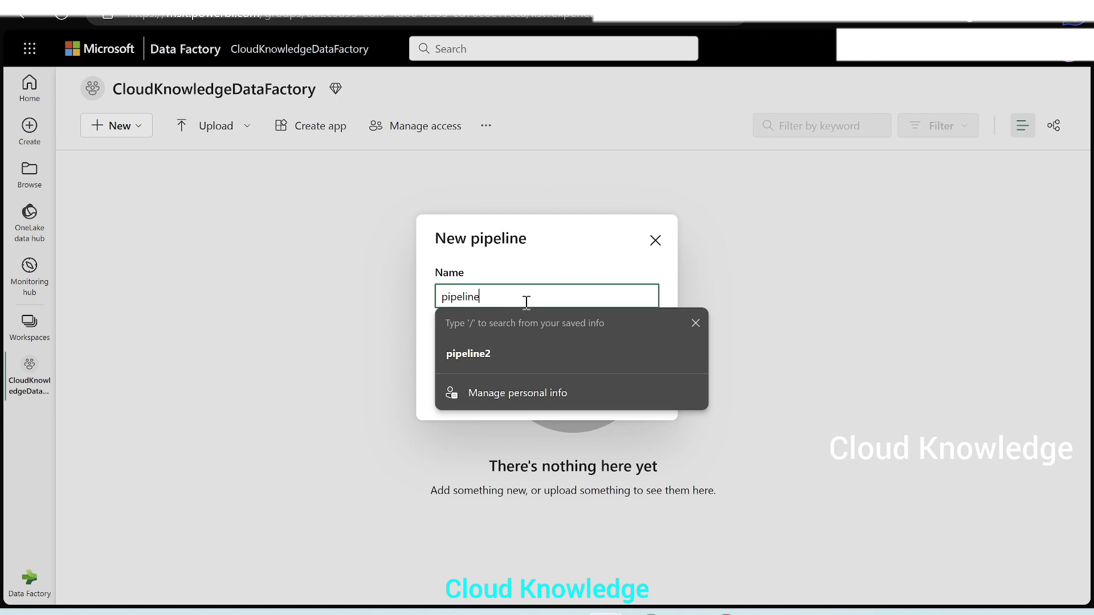
type("CopyADLS")
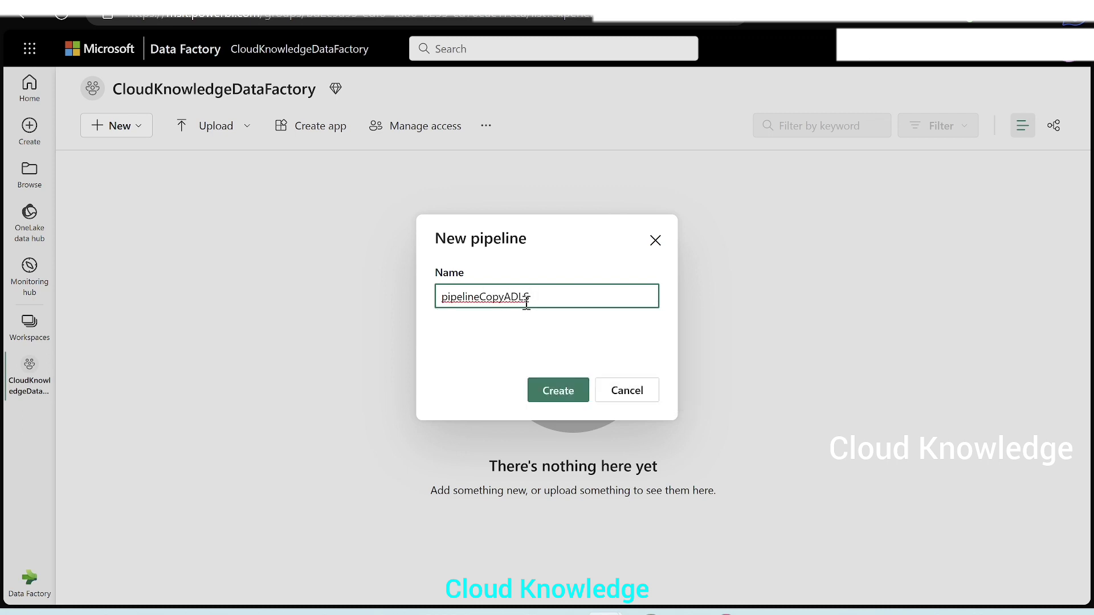
type("Lakehouse")
left_click(558, 381)
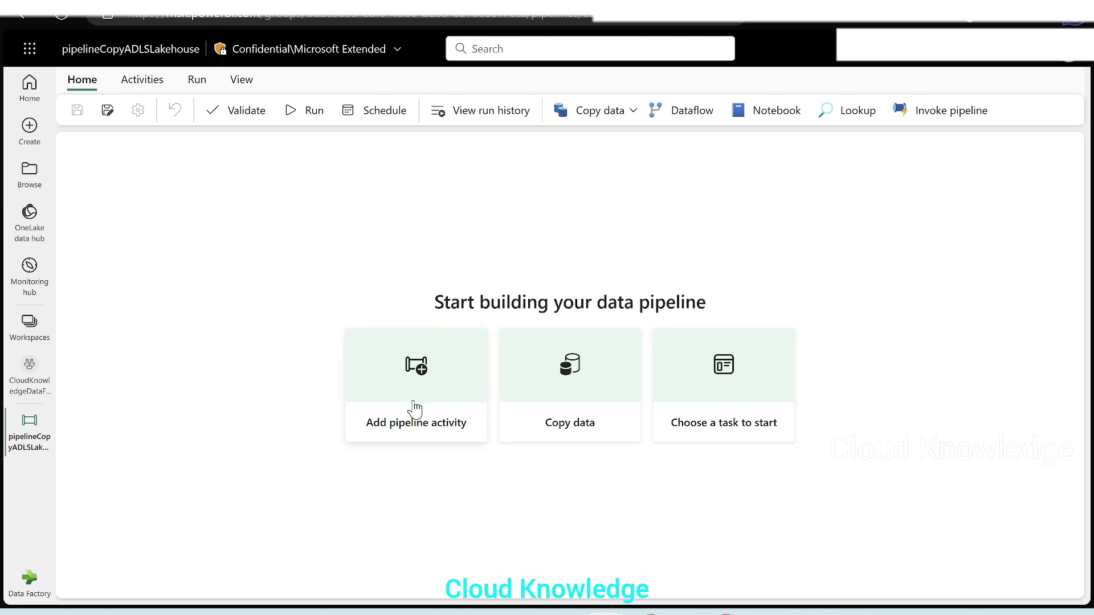
left_click(415, 368)
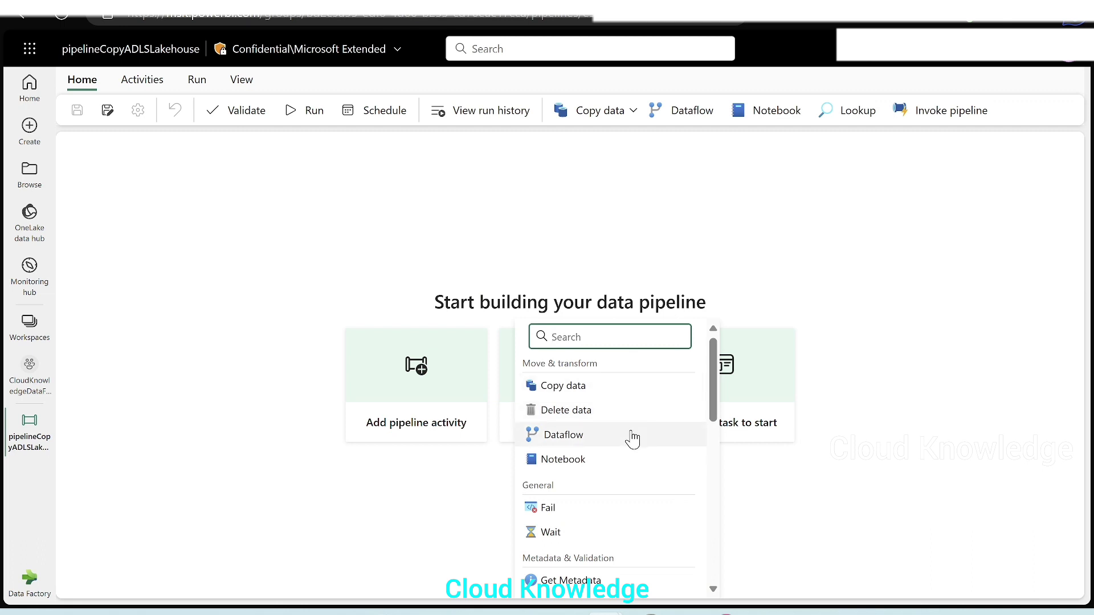
scroll(633, 437, "down", 7)
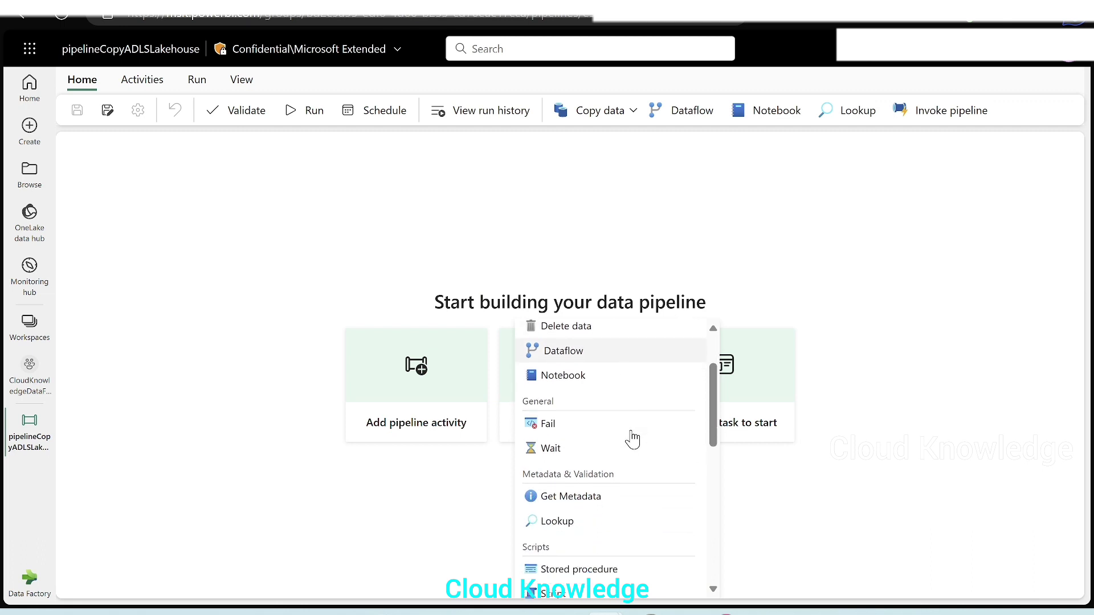
scroll(653, 489, "down", 2)
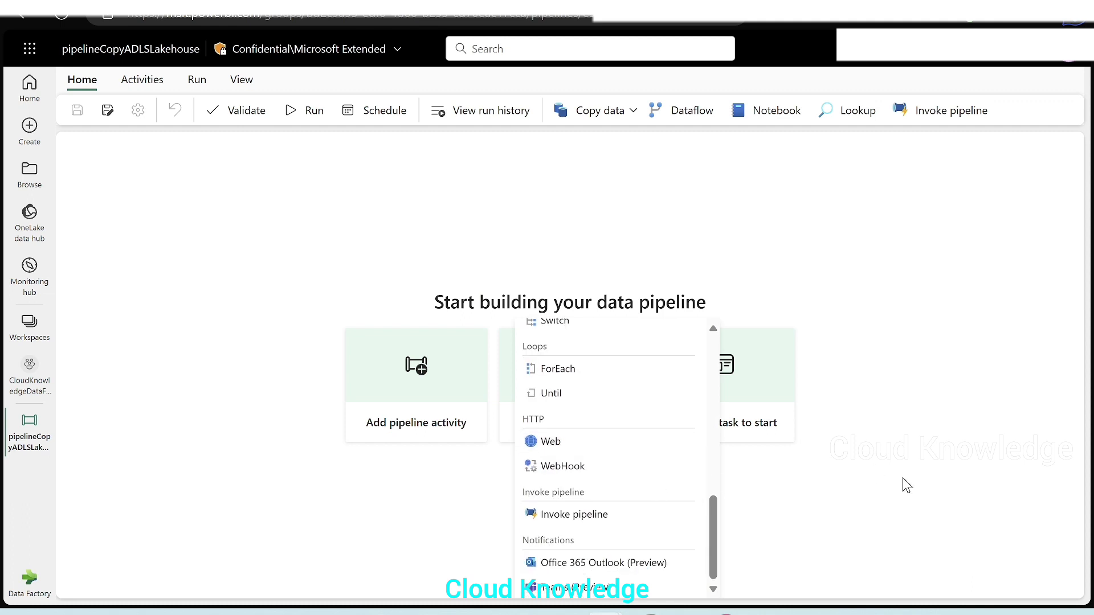
left_click(903, 482)
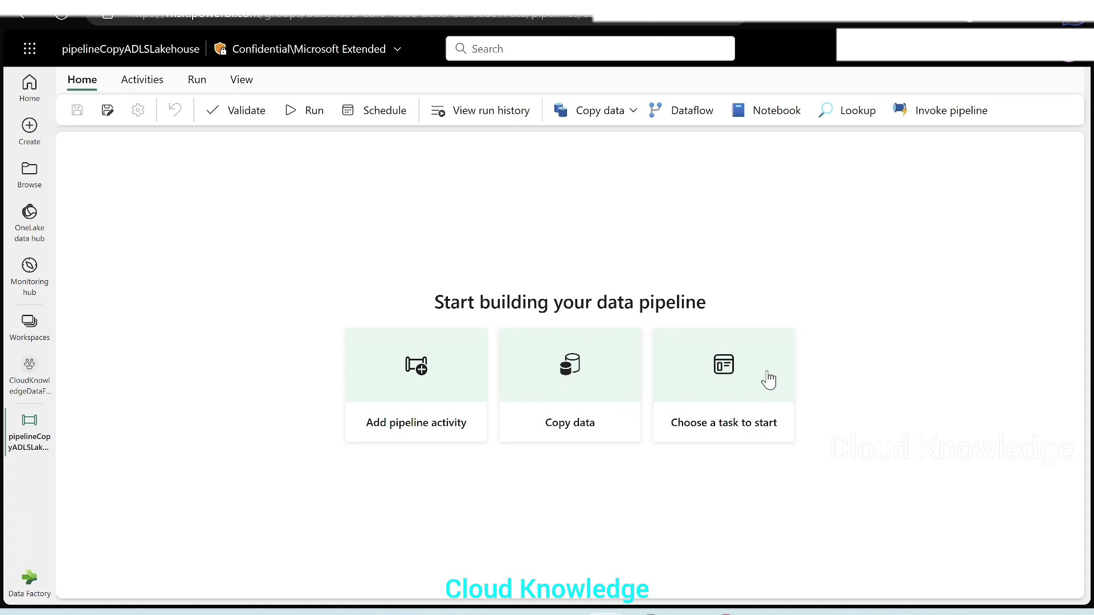
Add a Copy data activity to the pipeline canvas, reposition it, and show its source settings in an enlarged properties area
left_click(415, 378)
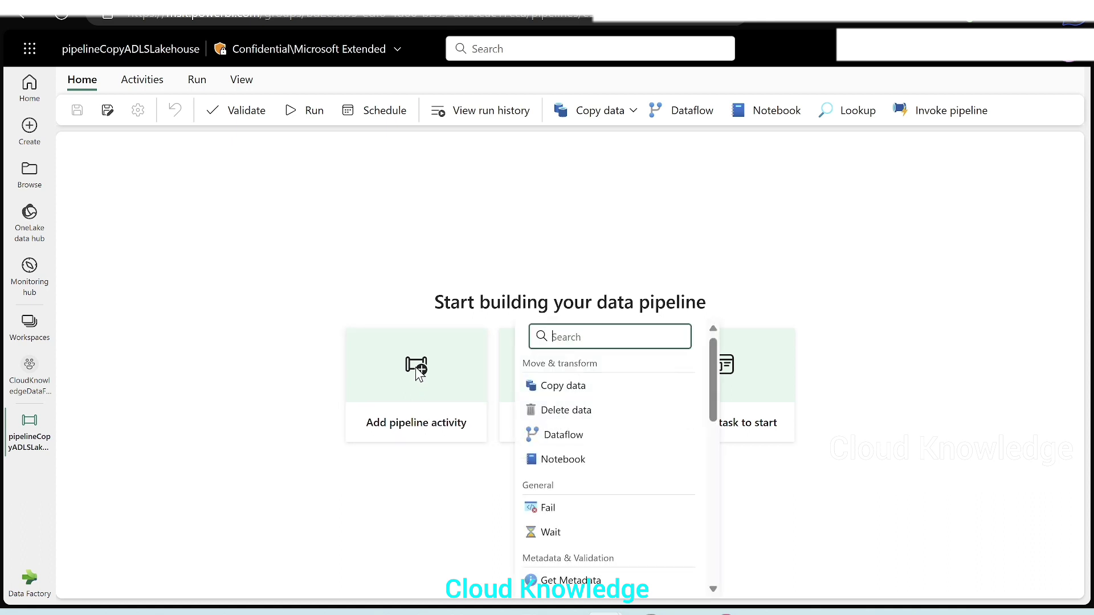
left_click(564, 387)
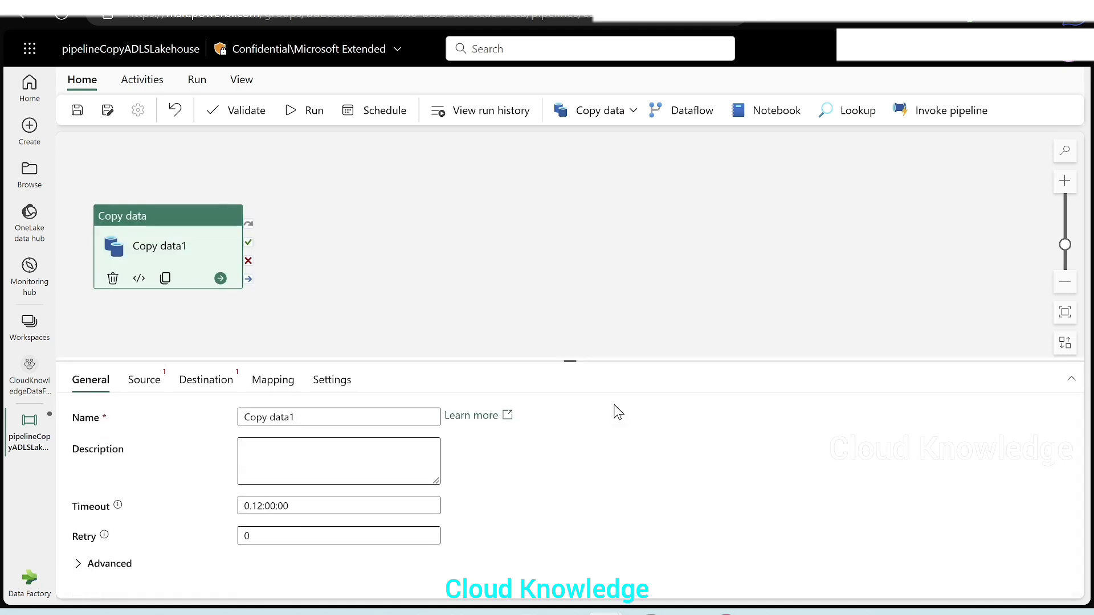
left_click_drag(118, 252, 192, 216)
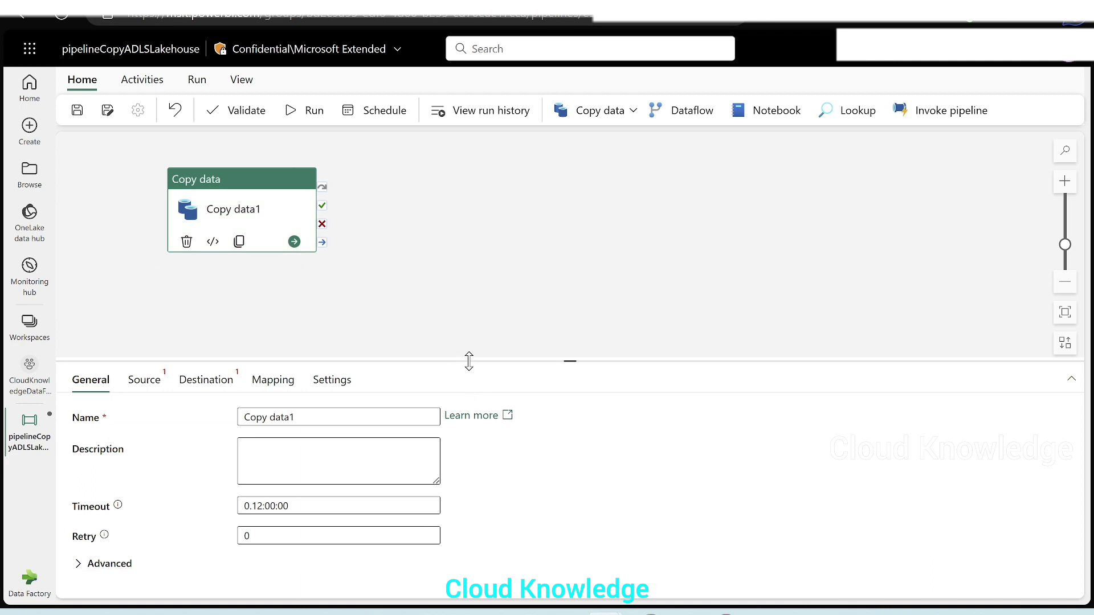
left_click_drag(469, 361, 471, 328)
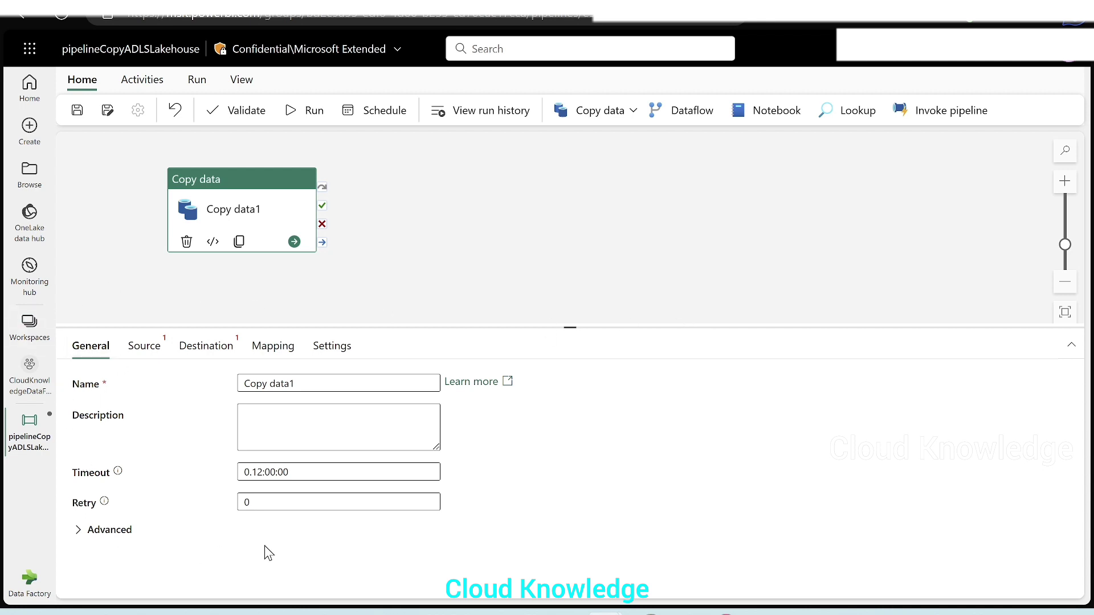
left_click(143, 348)
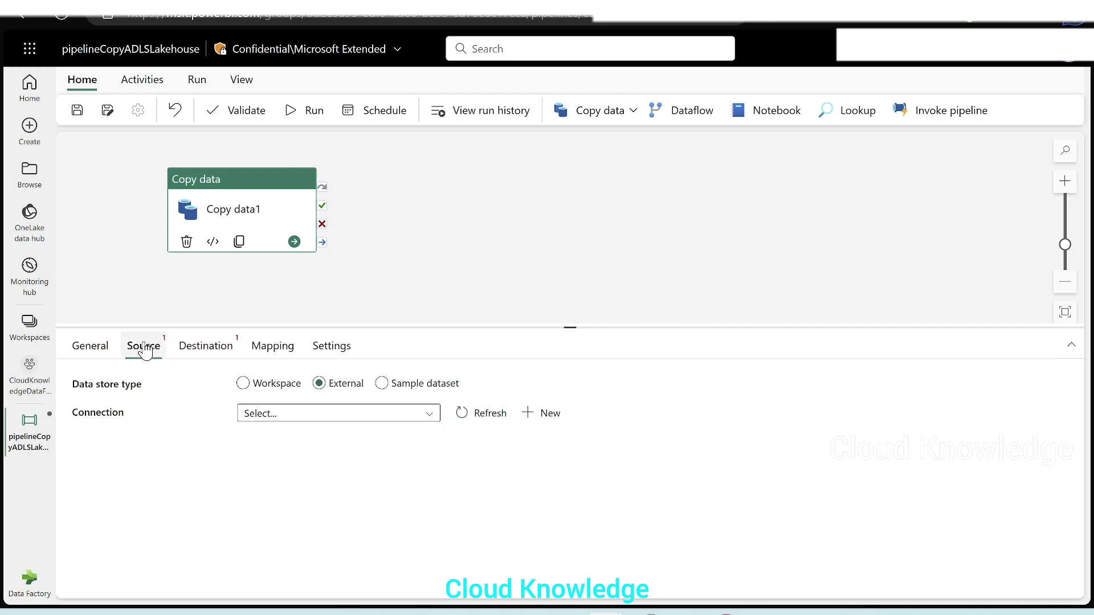
left_click_drag(286, 328, 286, 299)
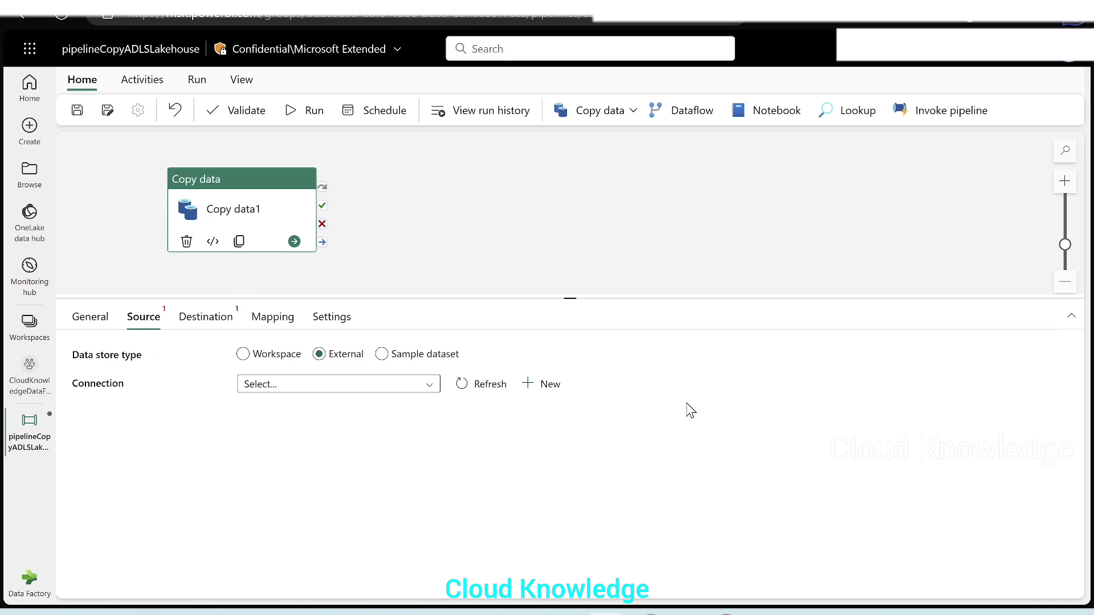
Switch to the ADLS Gen2 storage account in the Azure portal and examine the files in its input container
key("Tab")
mouse_move(604, 612)
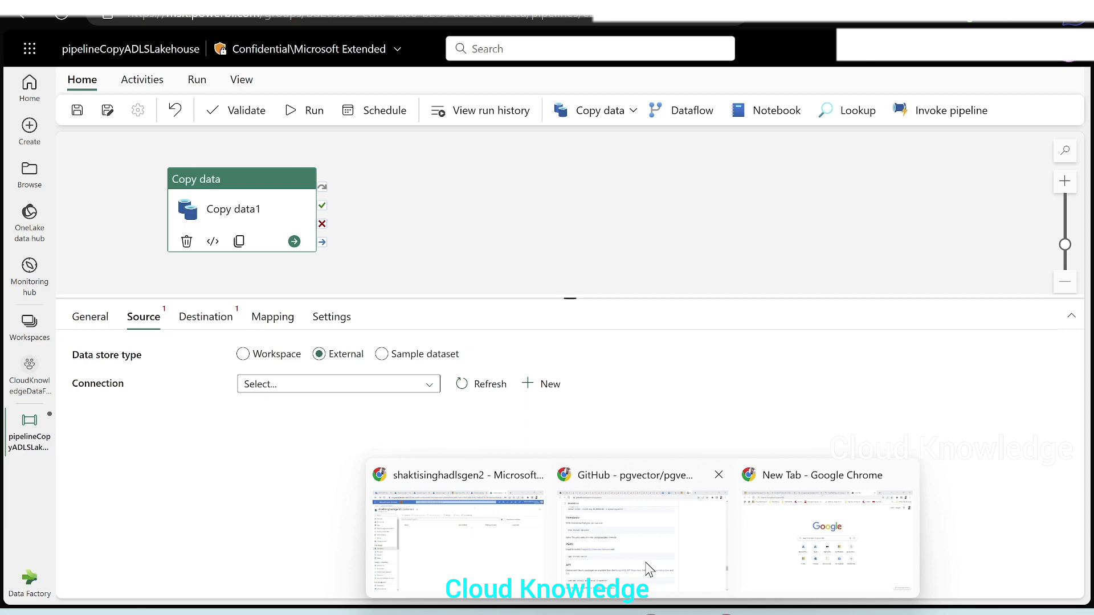
left_click(477, 561)
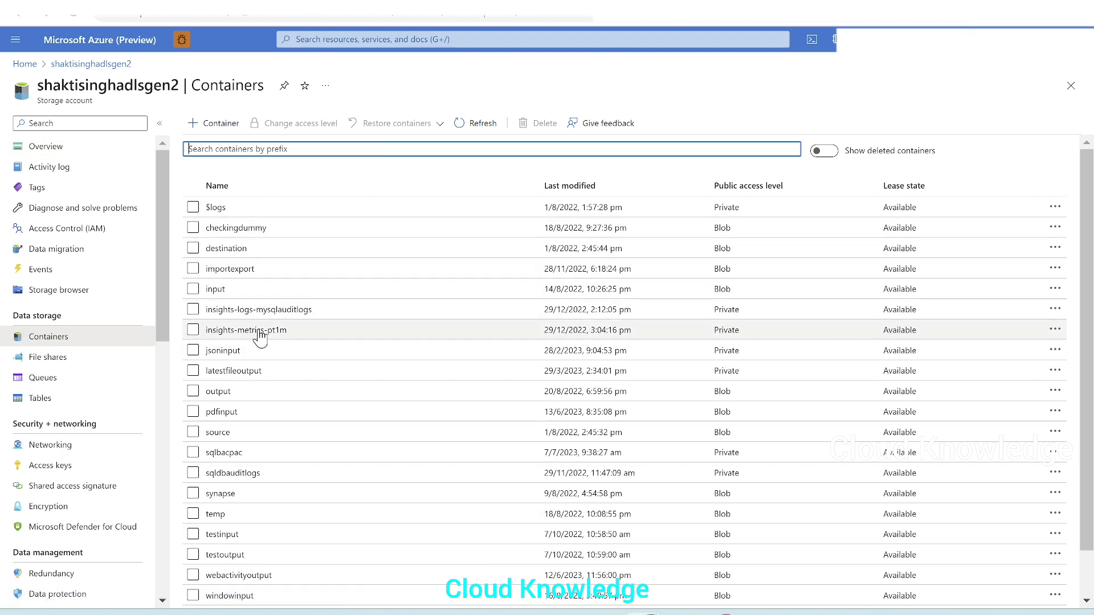
left_click(217, 289)
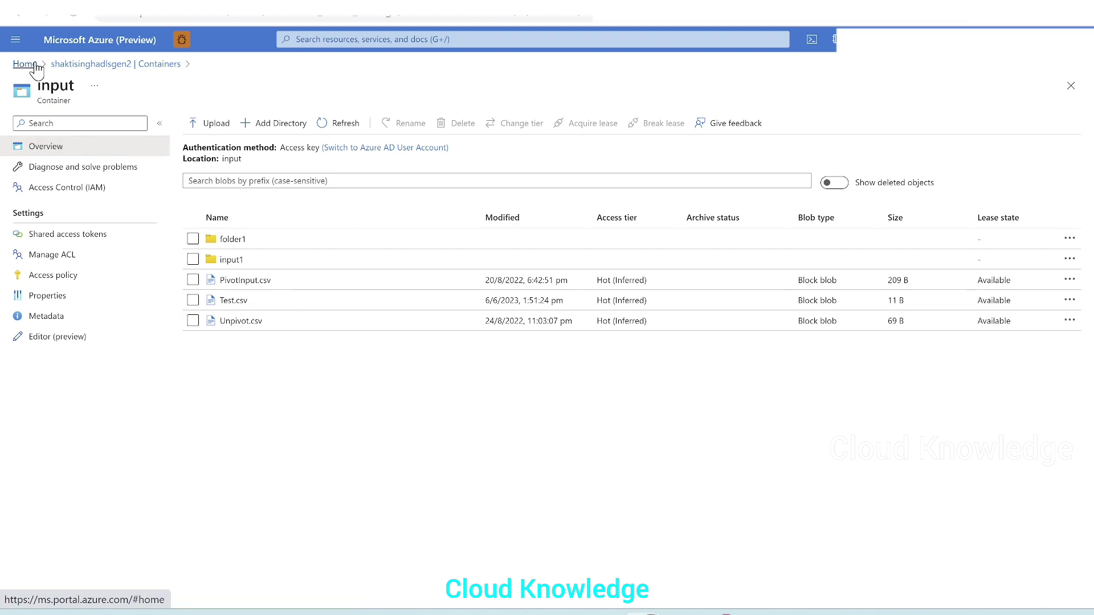
left_click(23, 18)
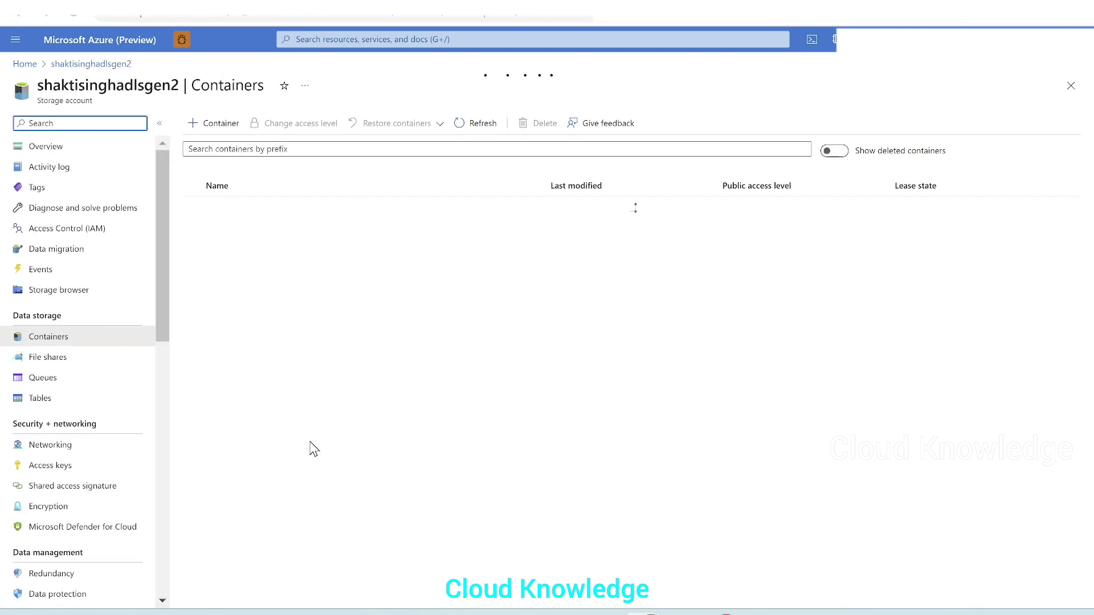
Copy the Data Lake Storage endpoint URL from the storage account's endpoints
scroll(85, 496, "down", 3)
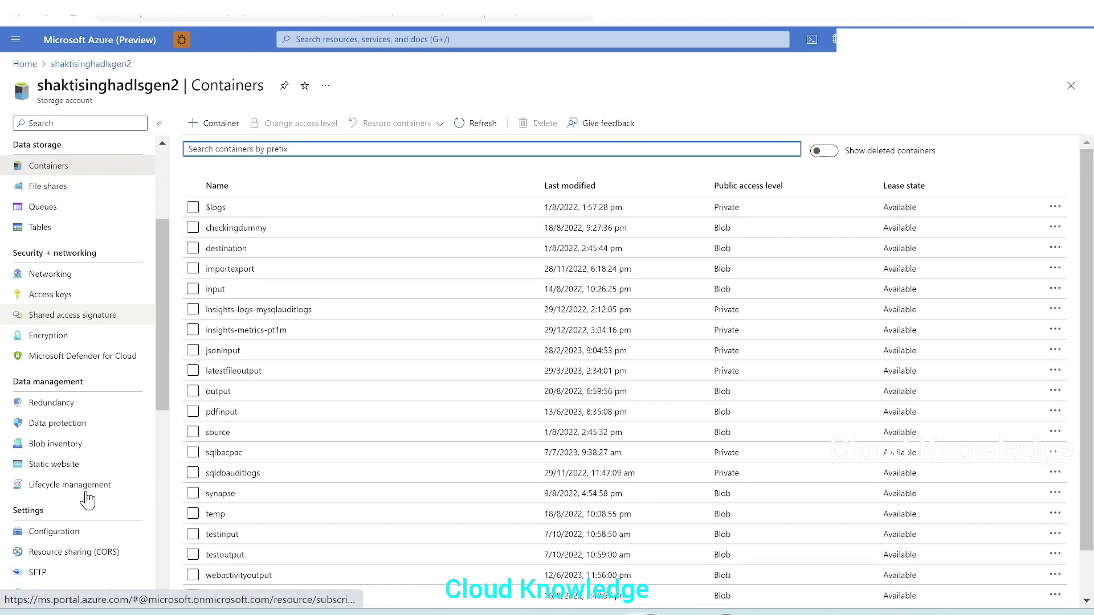
scroll(23, 490, "down", 3)
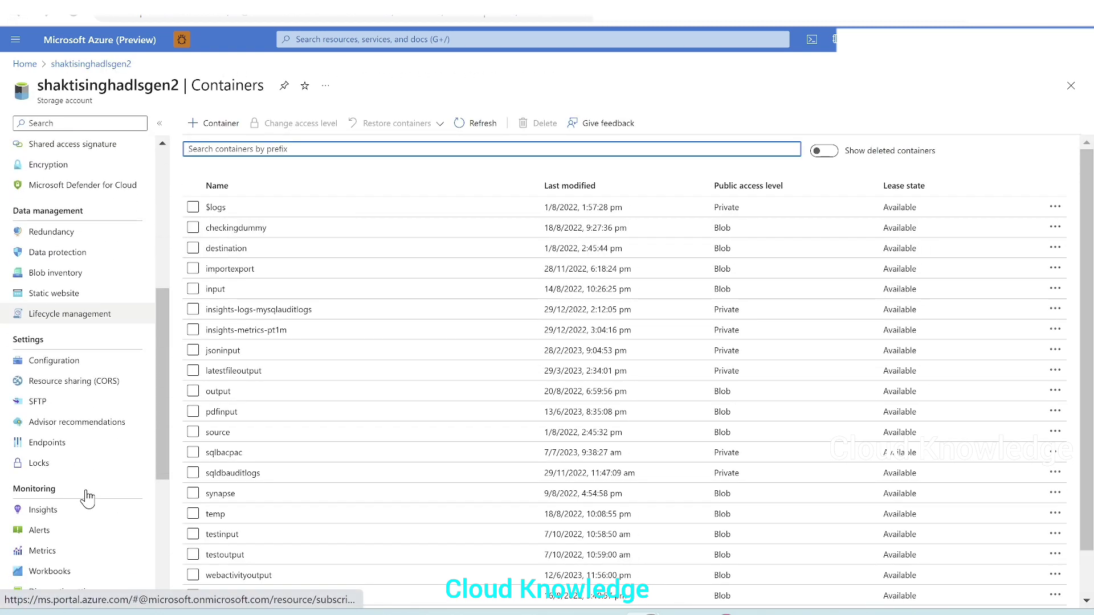
left_click(43, 448)
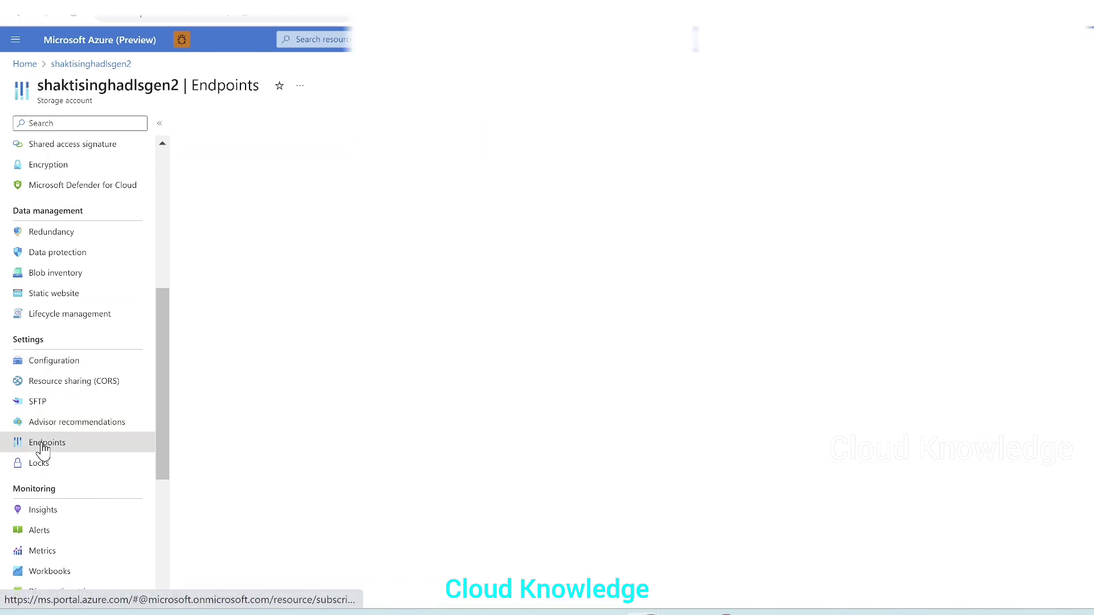
scroll(627, 365, "down", 3)
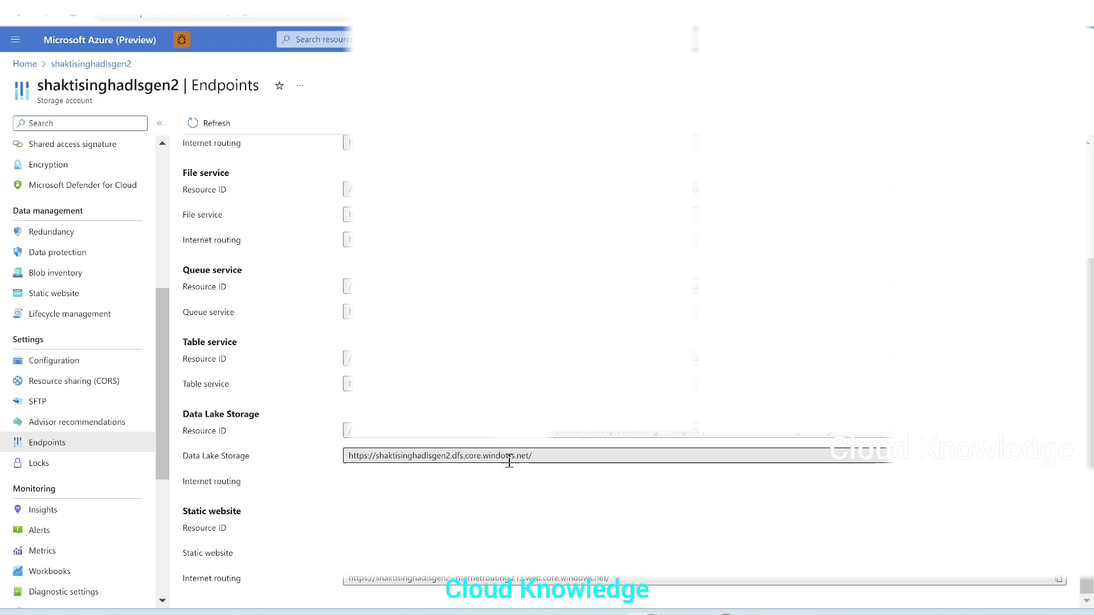
left_click(554, 454)
left_click_drag(554, 454, 313, 470)
key("ctrl+c")
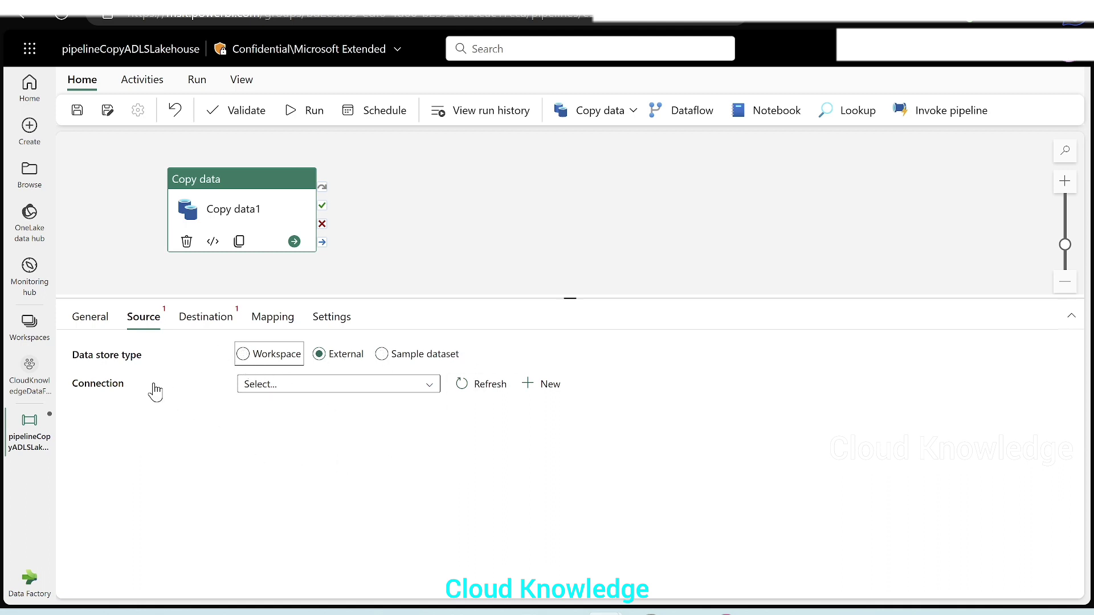
Create a new Azure Data Lake Storage Gen2 source connection using the copied storage endpoint URL and the matching existing credentials
left_click(548, 386)
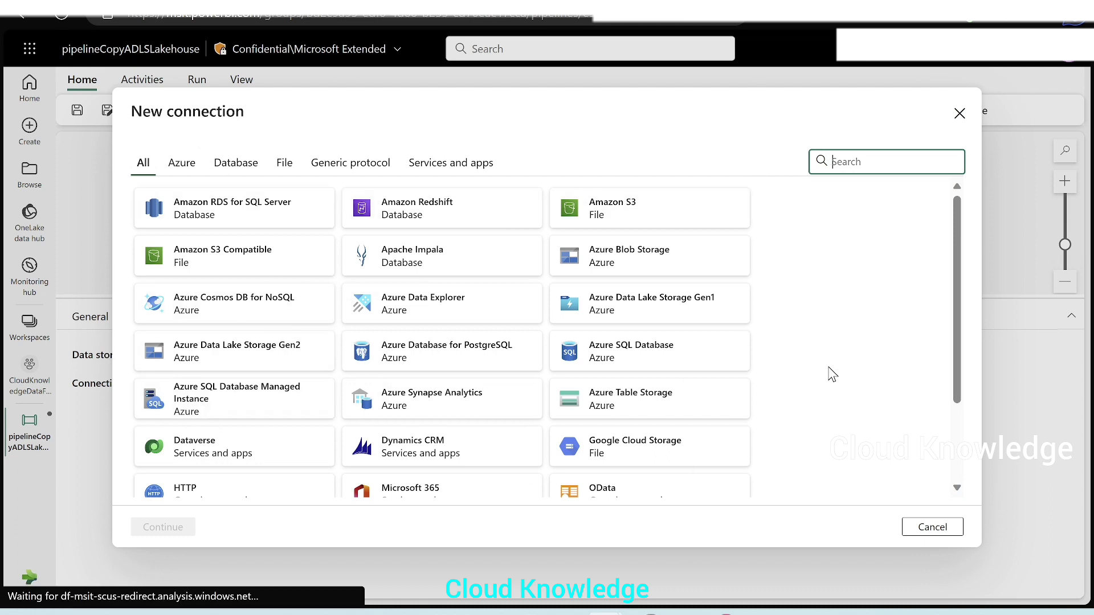
left_click(182, 163)
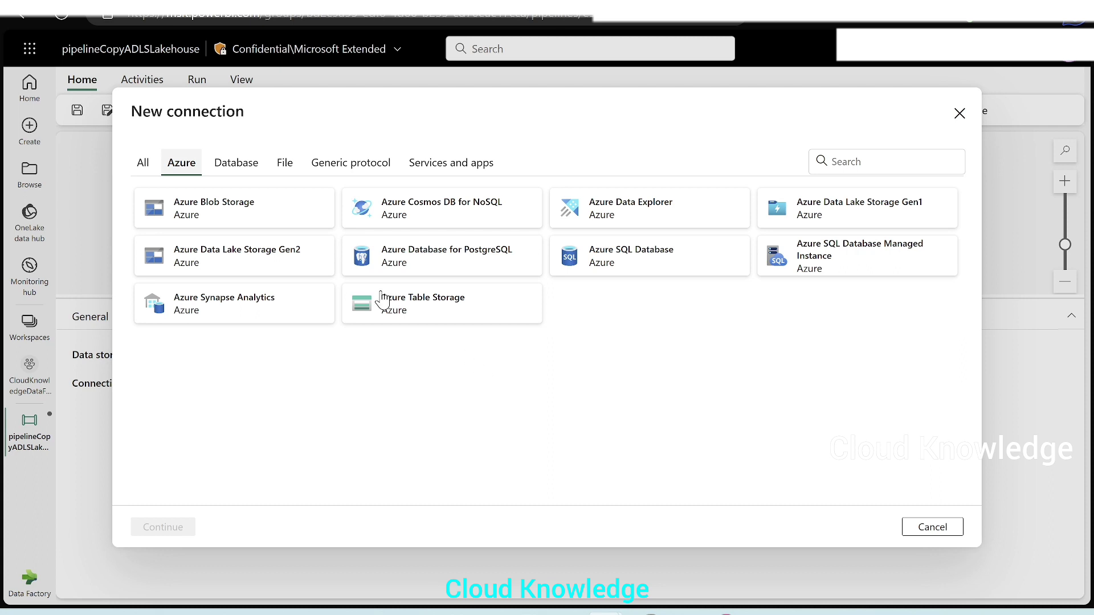
left_click(233, 260)
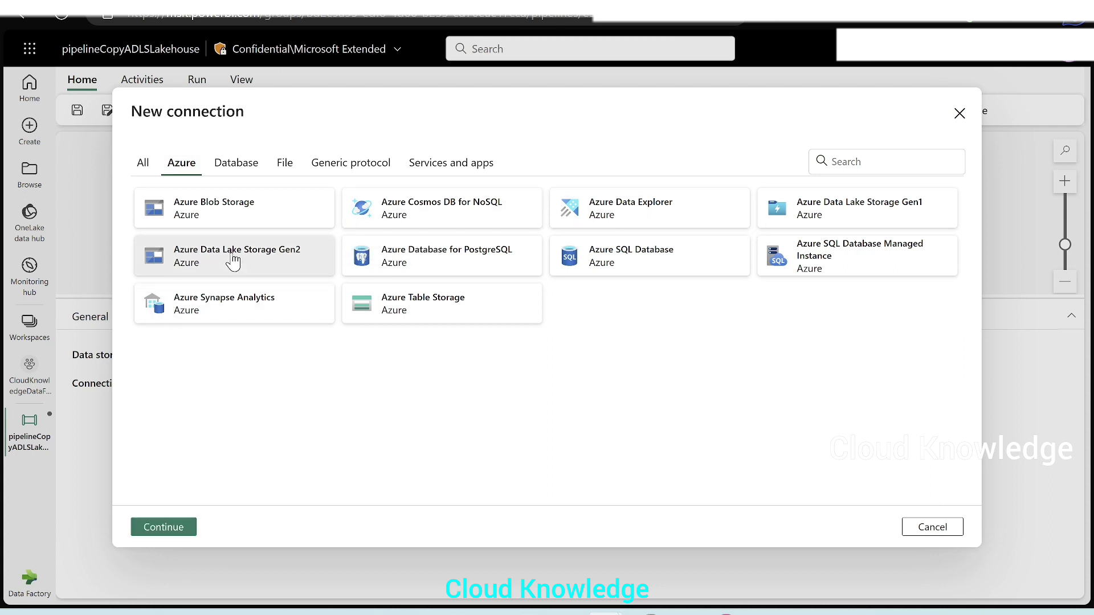
left_click(169, 539)
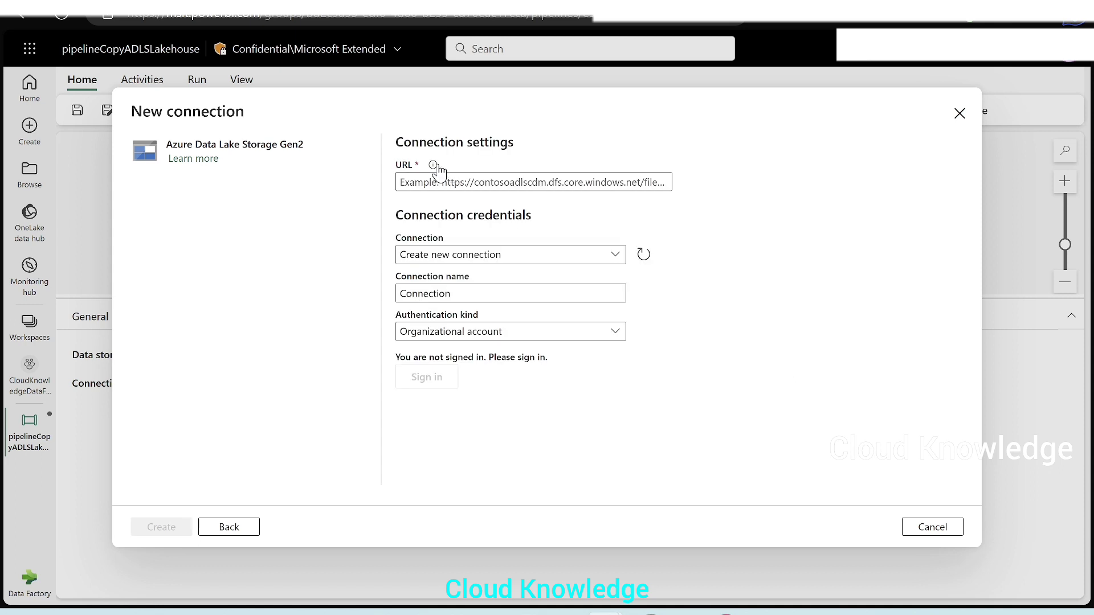
mouse_move(435, 168)
left_click(623, 183)
key("ctrl+v")
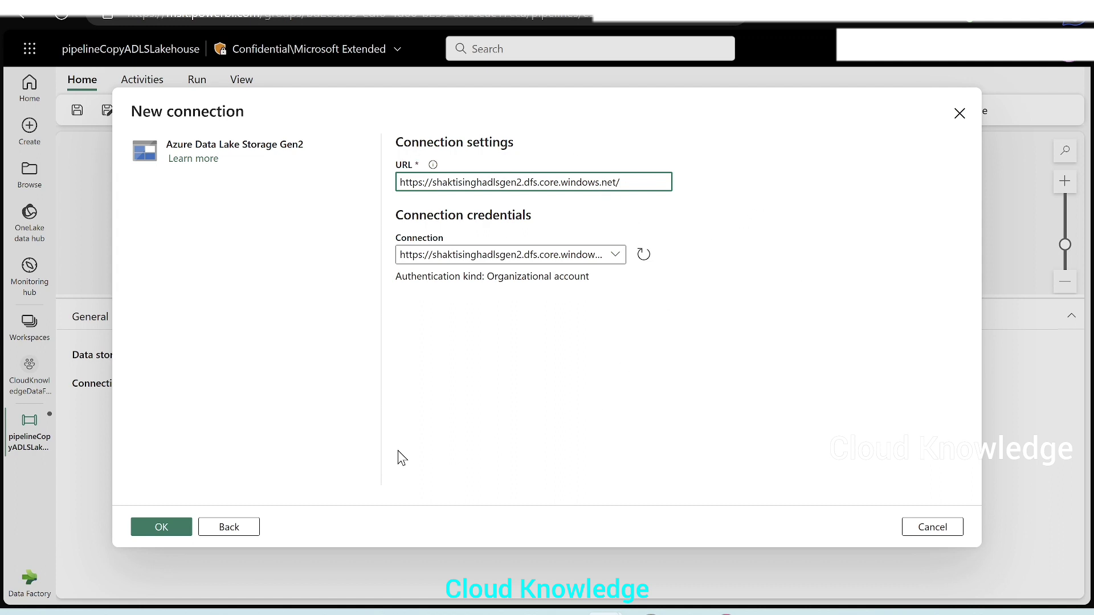
left_click(158, 530)
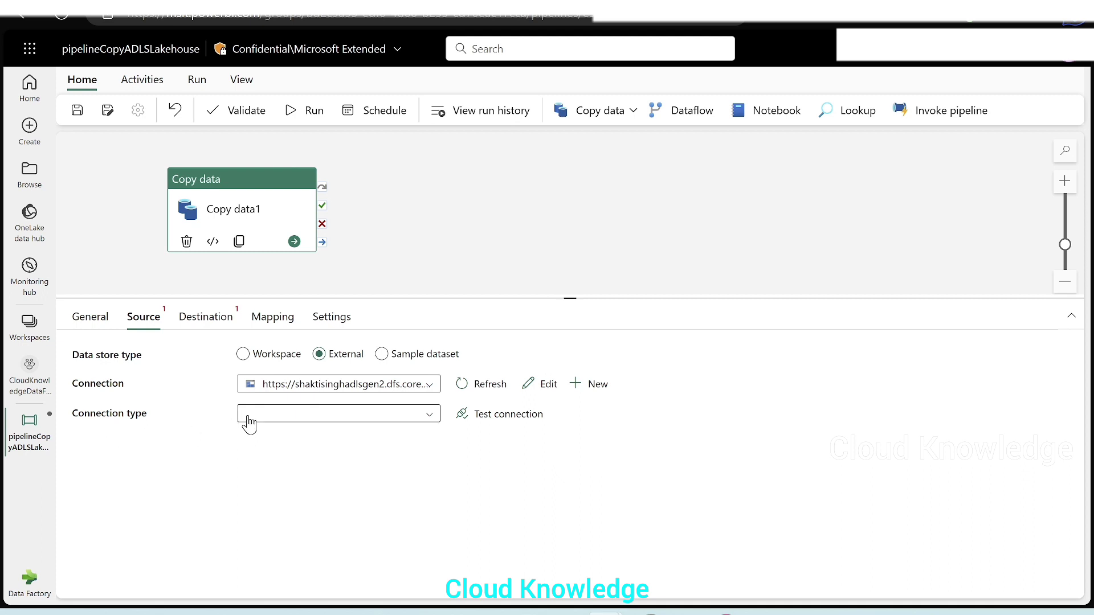
Test the source connection and set its connection type to Azure Data Lake Storage Gen2
left_click(499, 424)
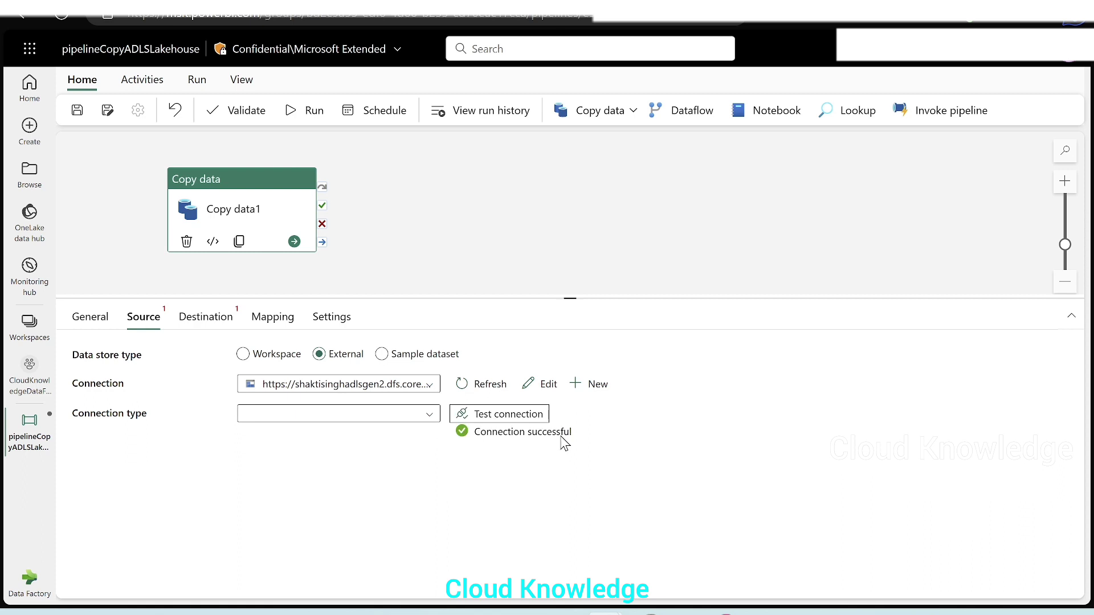
left_click(418, 414)
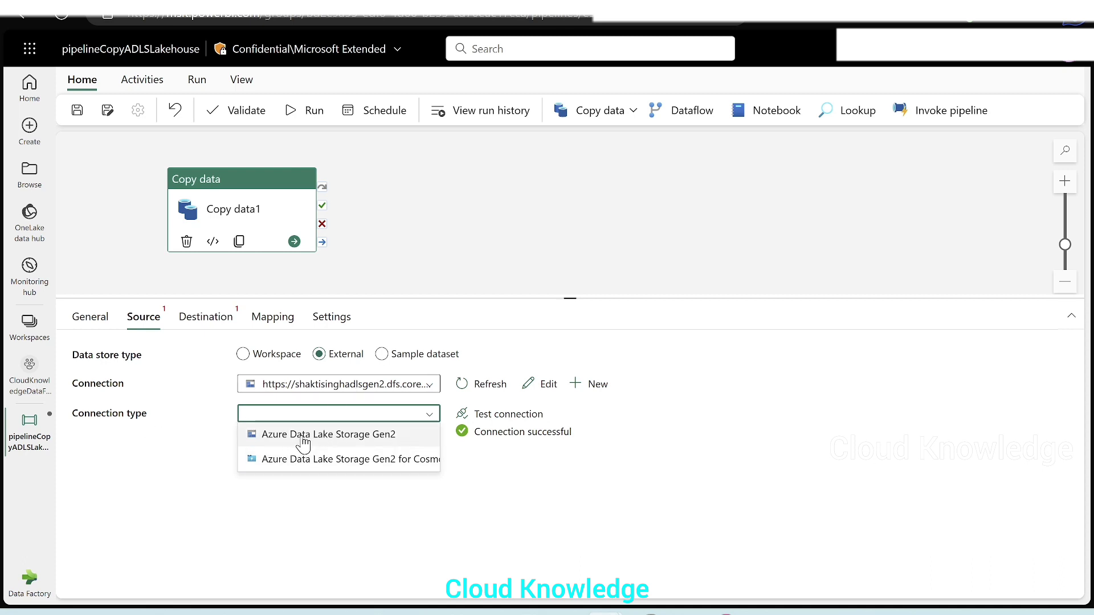
left_click(406, 438)
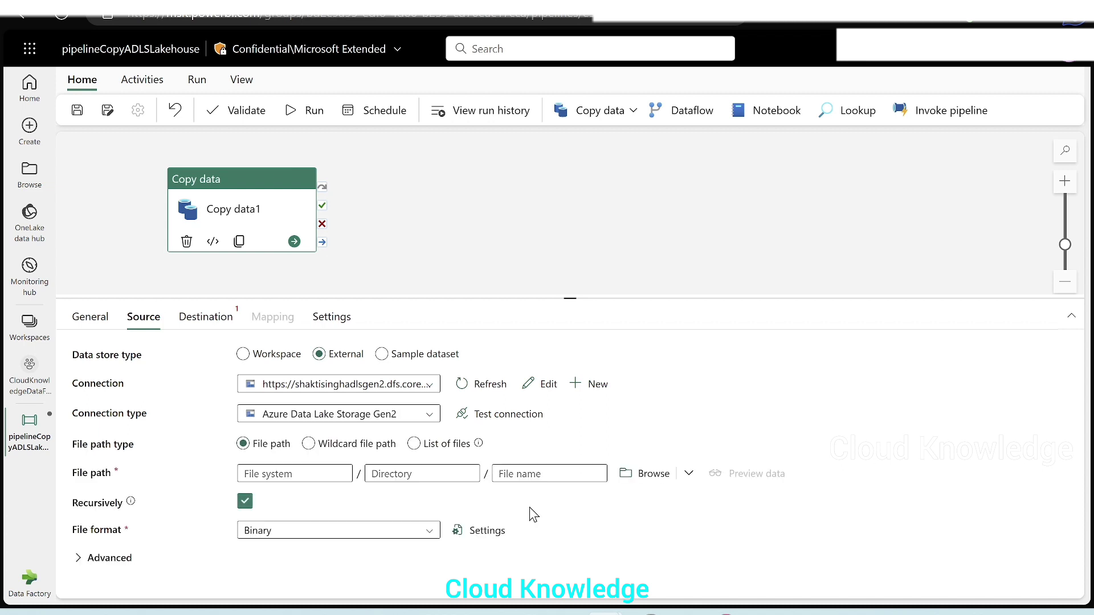
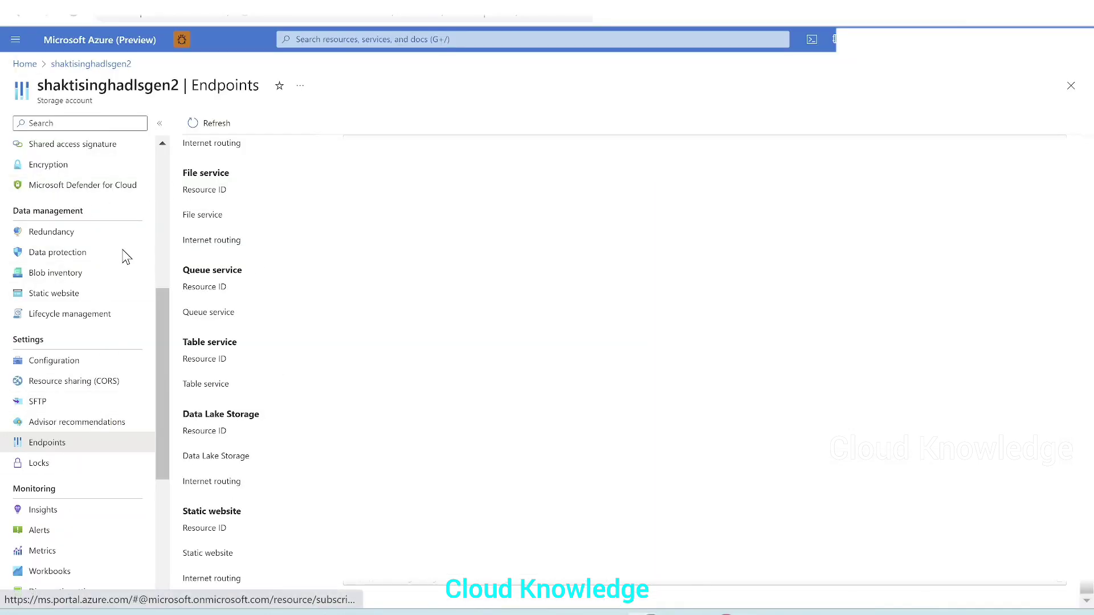
Check the storage account's containers in the Azure portal, and choose Unpivot.csv from the input container as the pipeline's source file
scroll(94, 185, "up", 6)
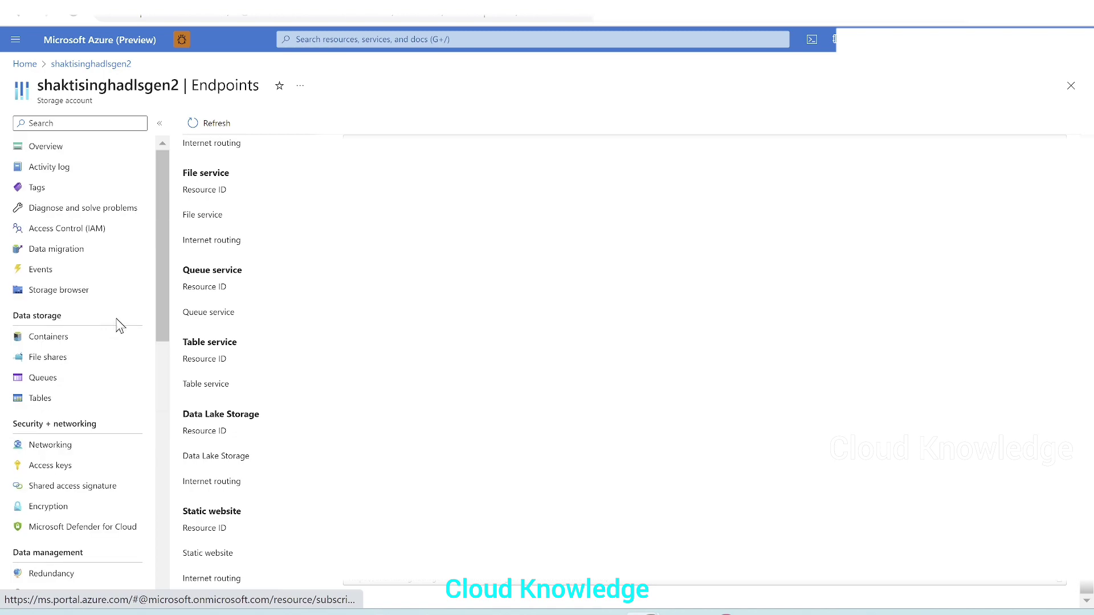
left_click(67, 342)
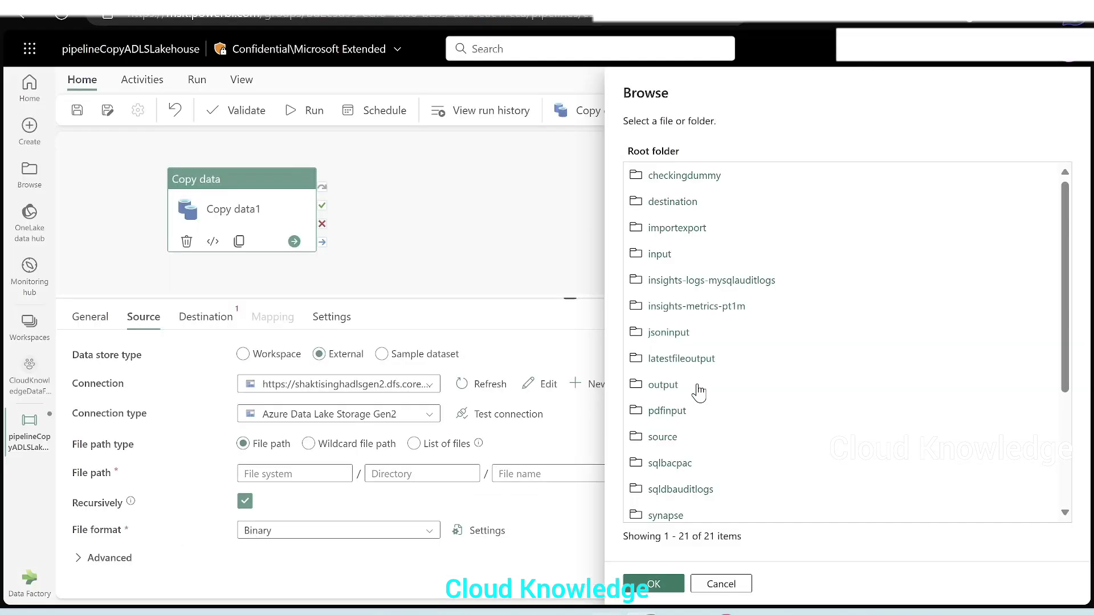
scroll(834, 433, "down", 5)
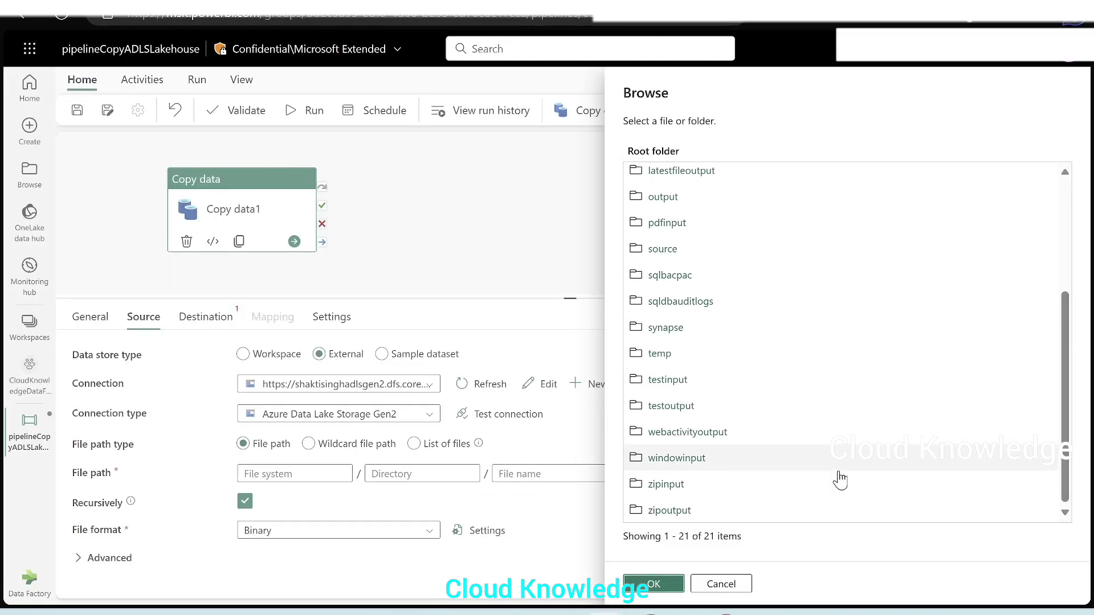
scroll(835, 433, "up", 5)
left_click(655, 257)
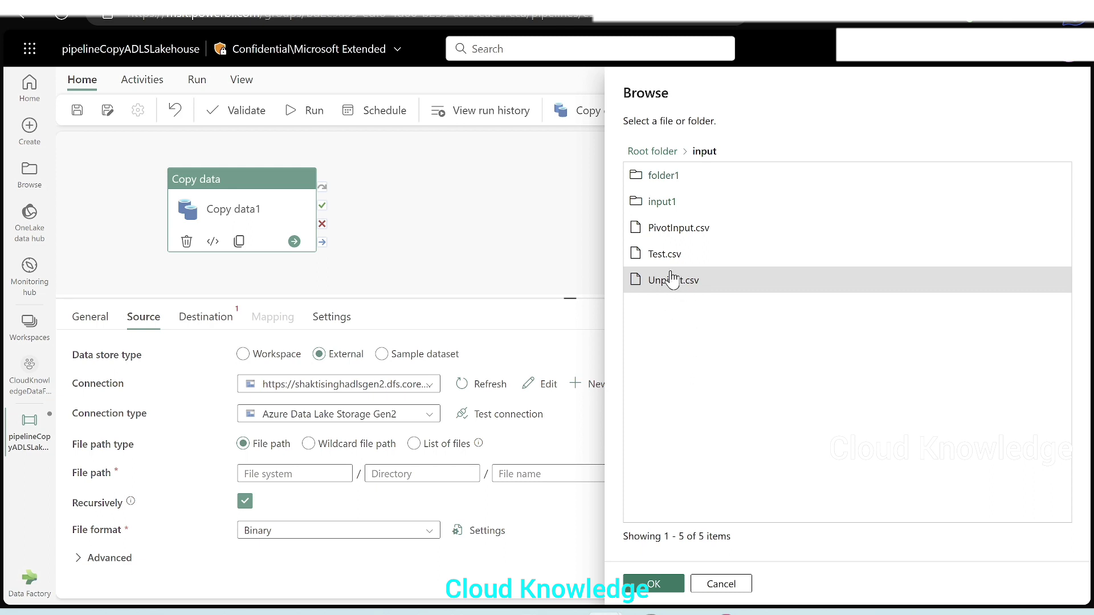
left_click(654, 584)
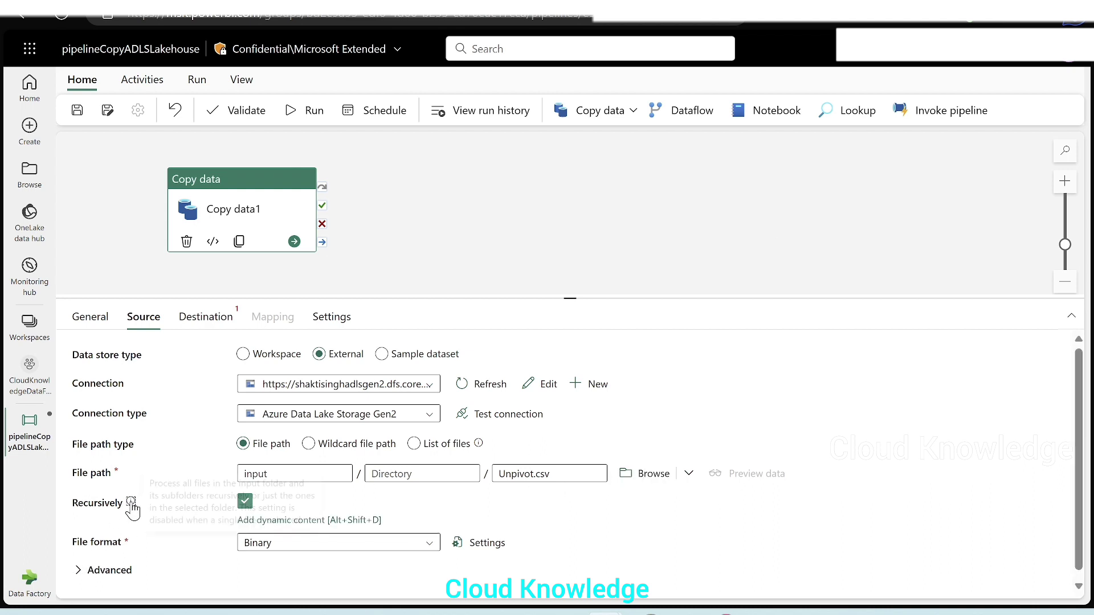
Set the source file format to DelimitedText
mouse_move(130, 503)
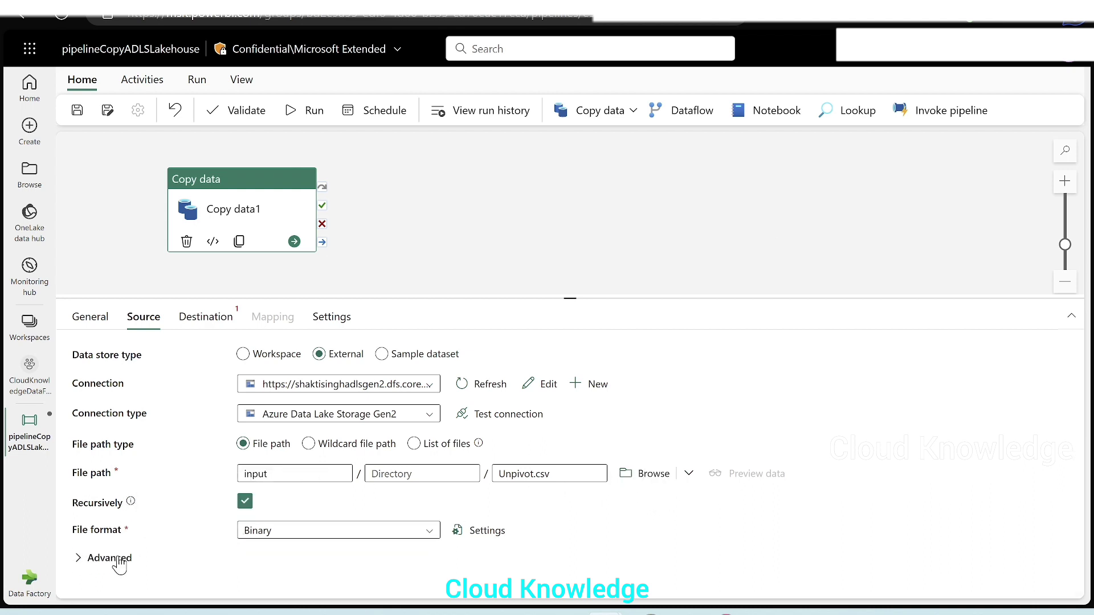
left_click(426, 531)
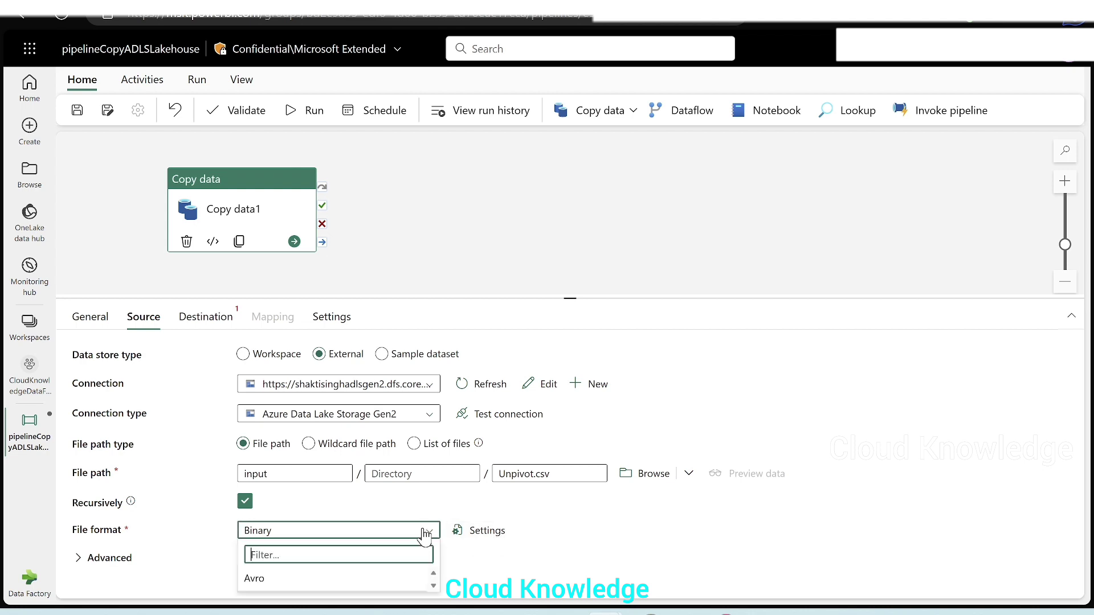
type("c")
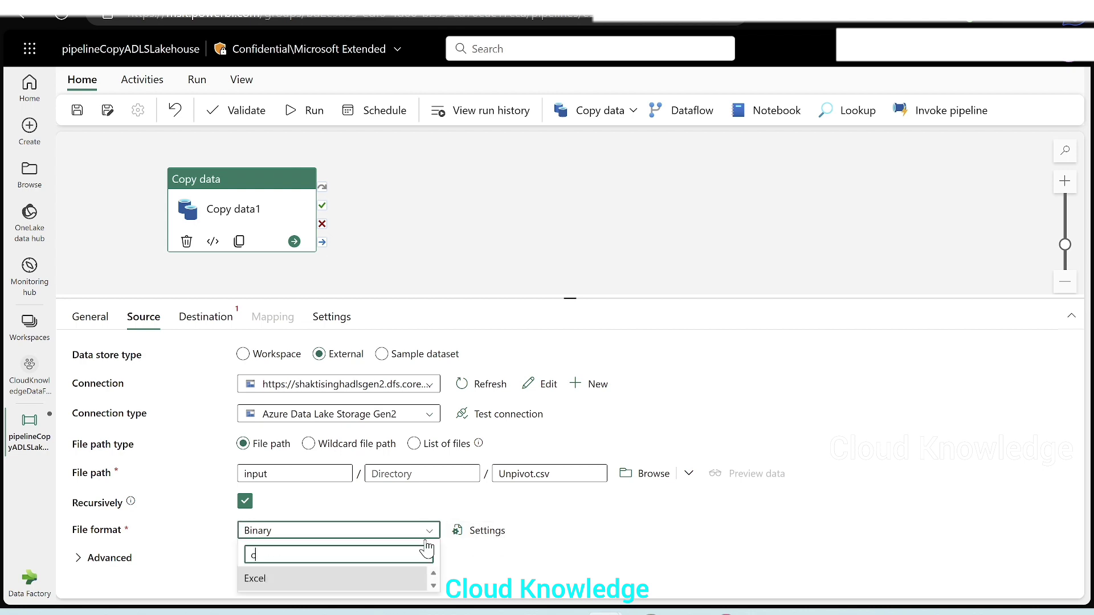
key("BackSpace")
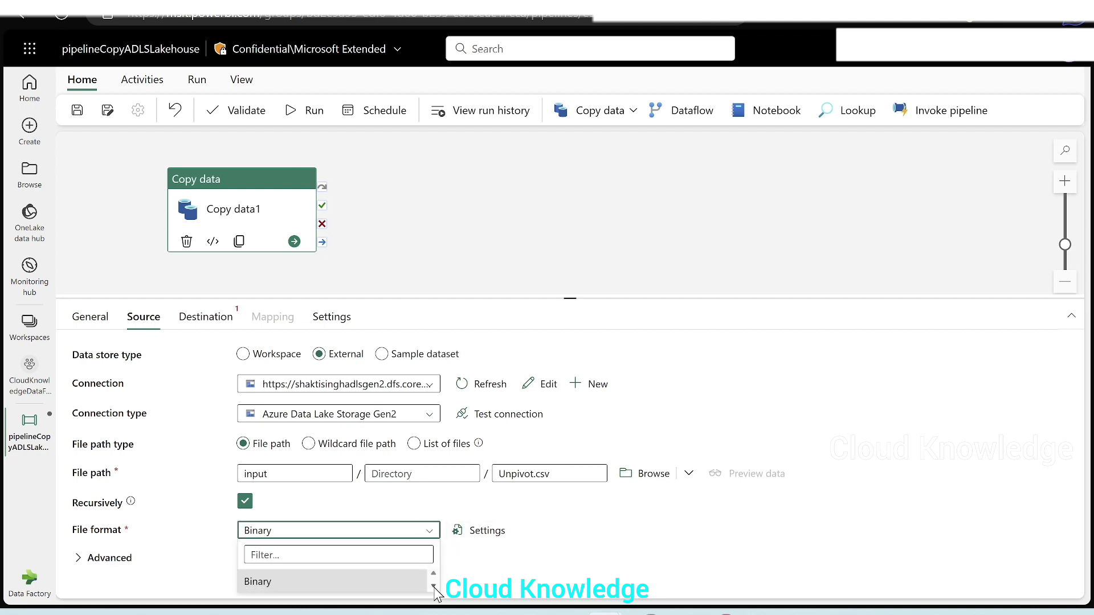
left_click(434, 587)
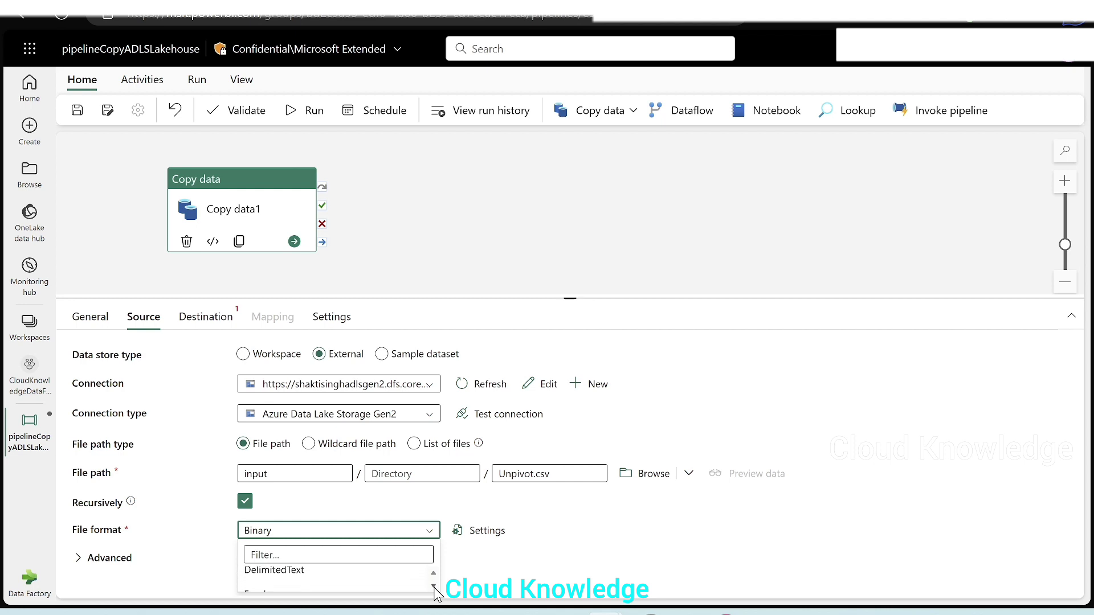
left_click(434, 587)
left_click(433, 587)
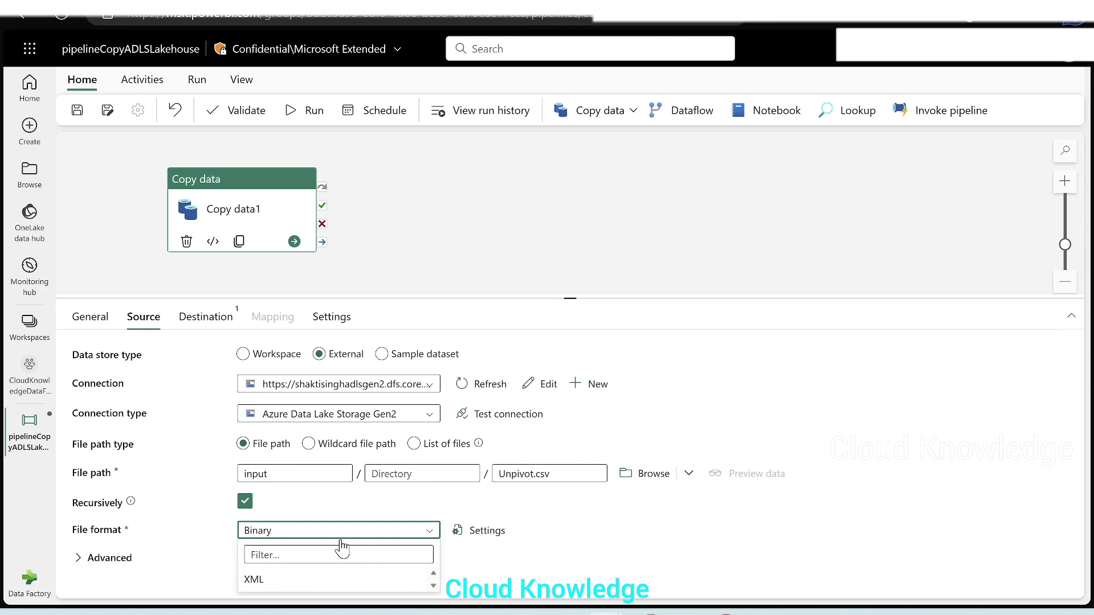
left_click(320, 553)
type("deli")
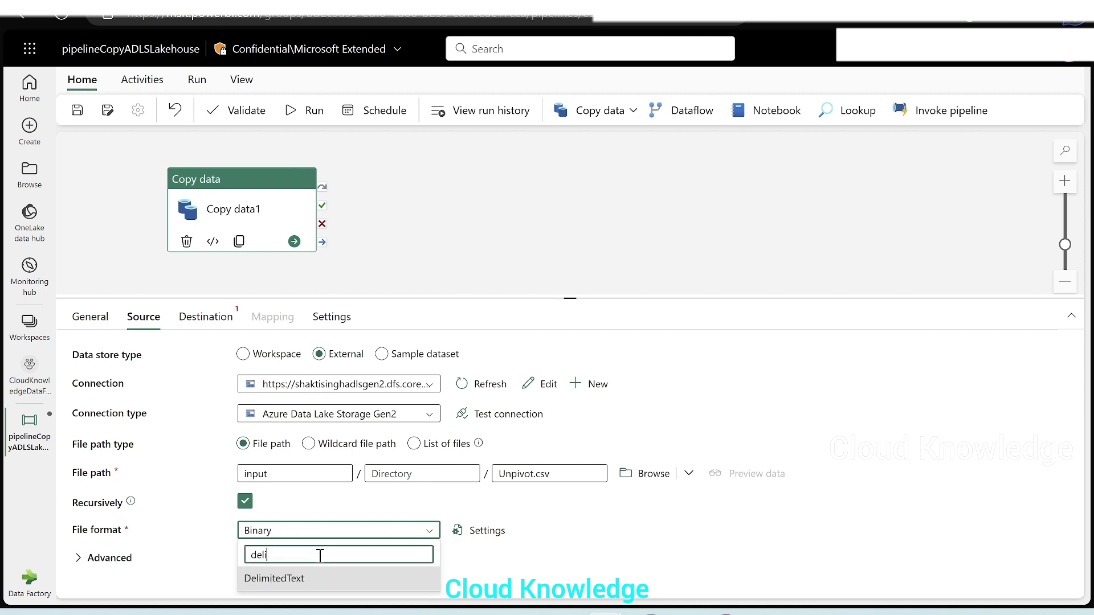
left_click(274, 578)
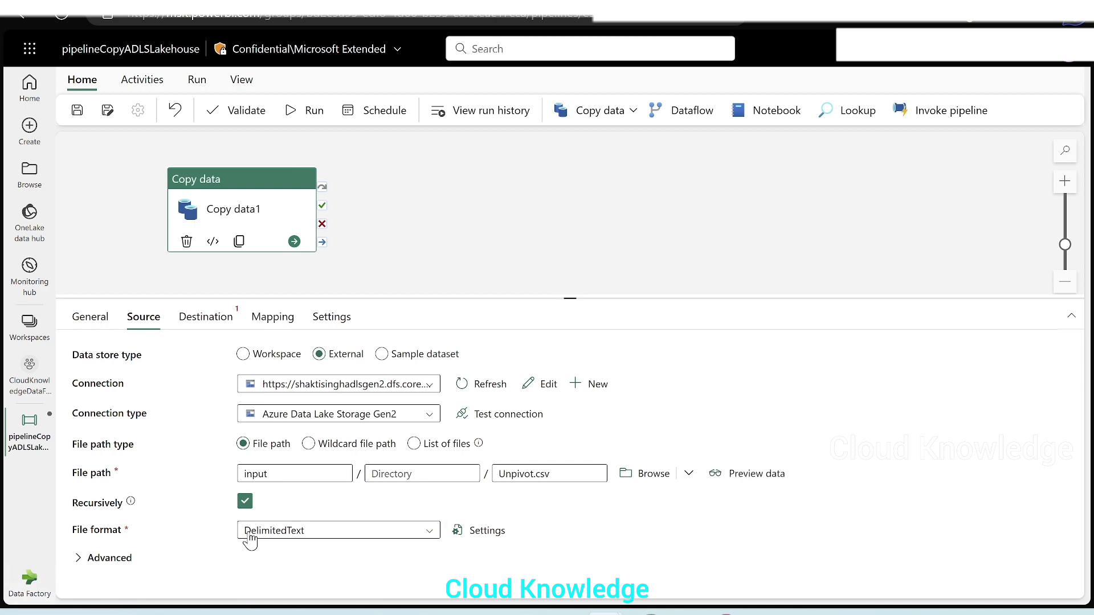
Review the advanced source options, such as last-modified filtering and partition discovery, and collapse them again
left_click(80, 558)
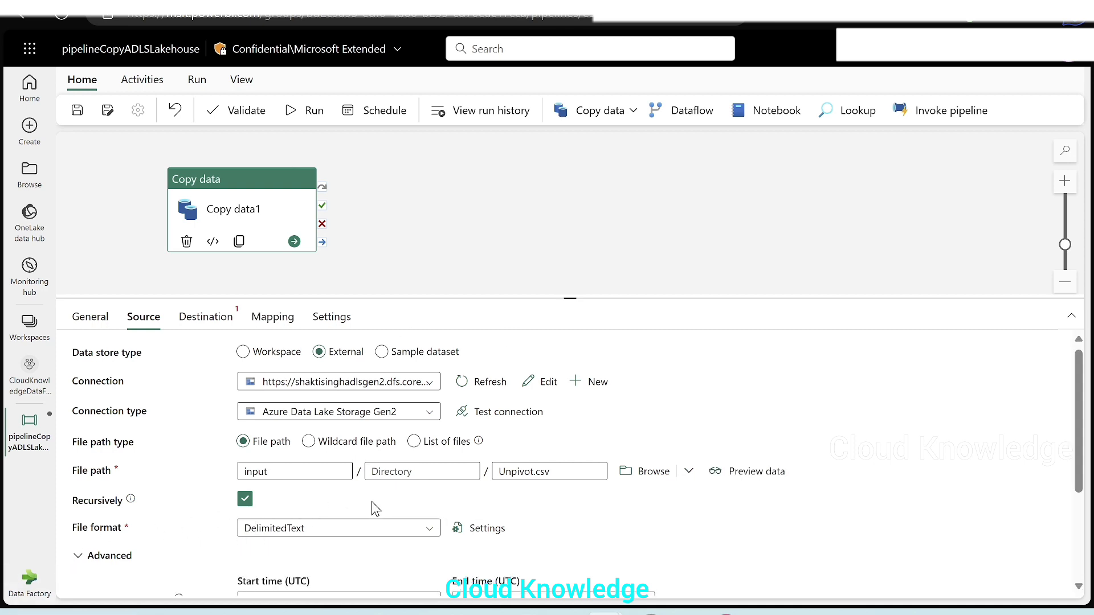
scroll(371, 507, "down", 2)
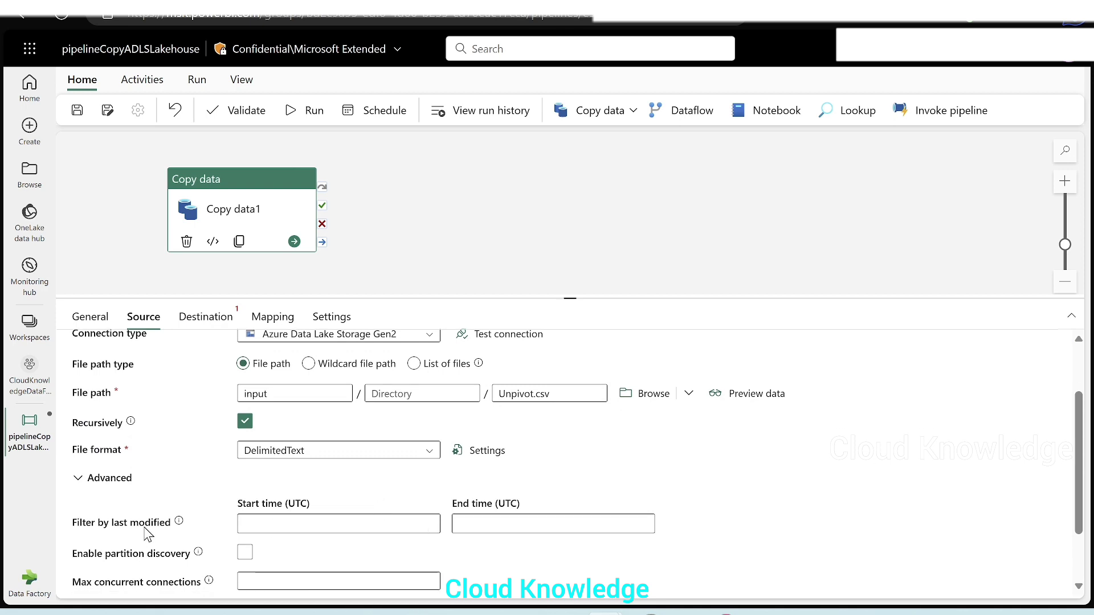
left_click(78, 479)
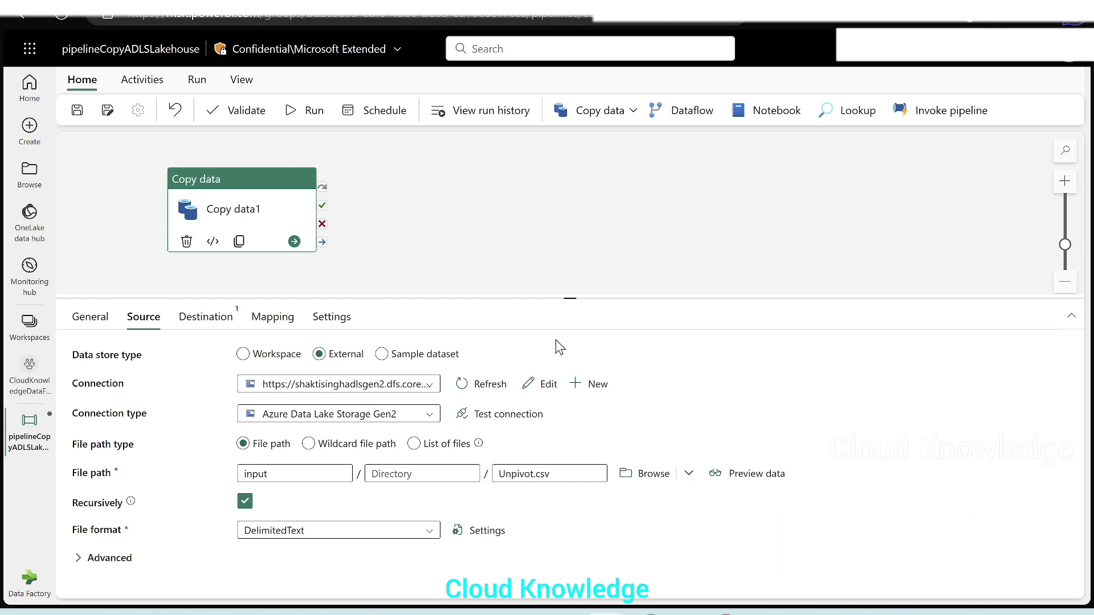
Set the copy activity's destination to a Workspace data store of type Lakehouse
left_click(222, 317)
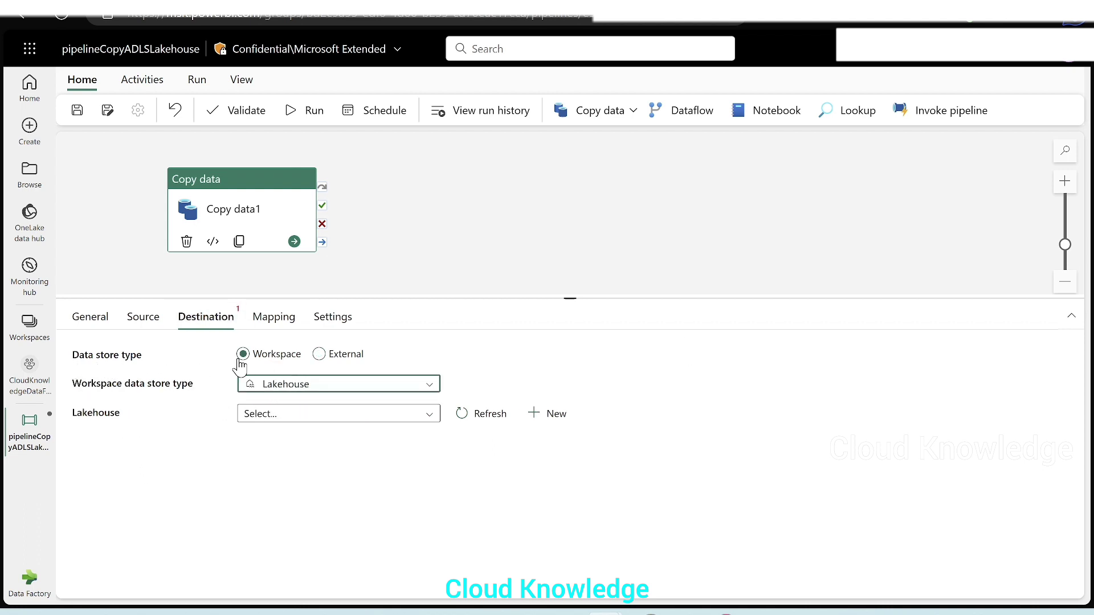
left_click(342, 356)
left_click(319, 355)
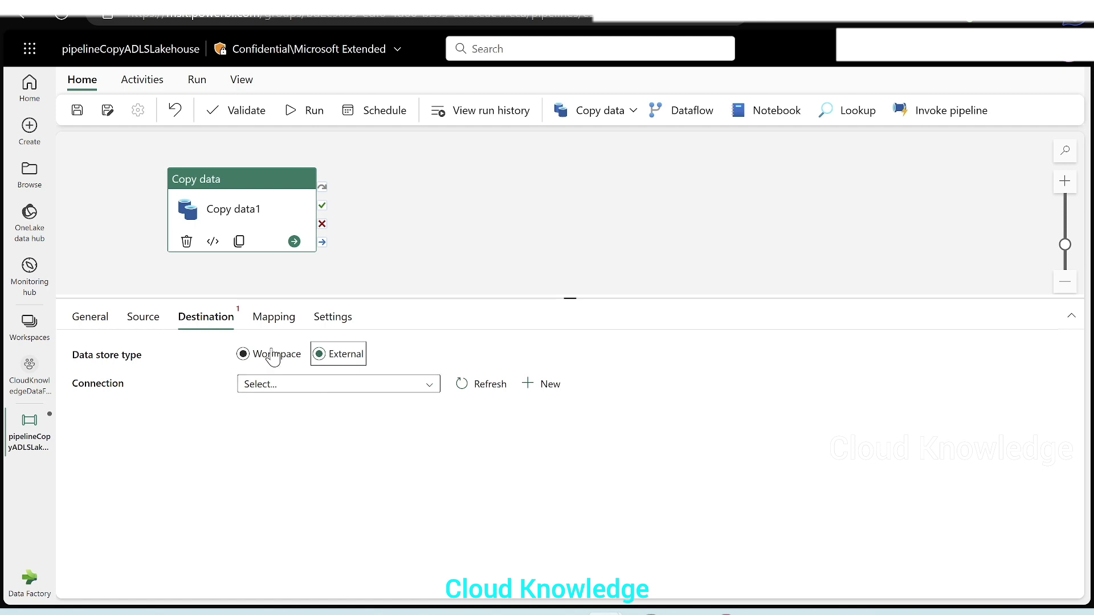
left_click(247, 358)
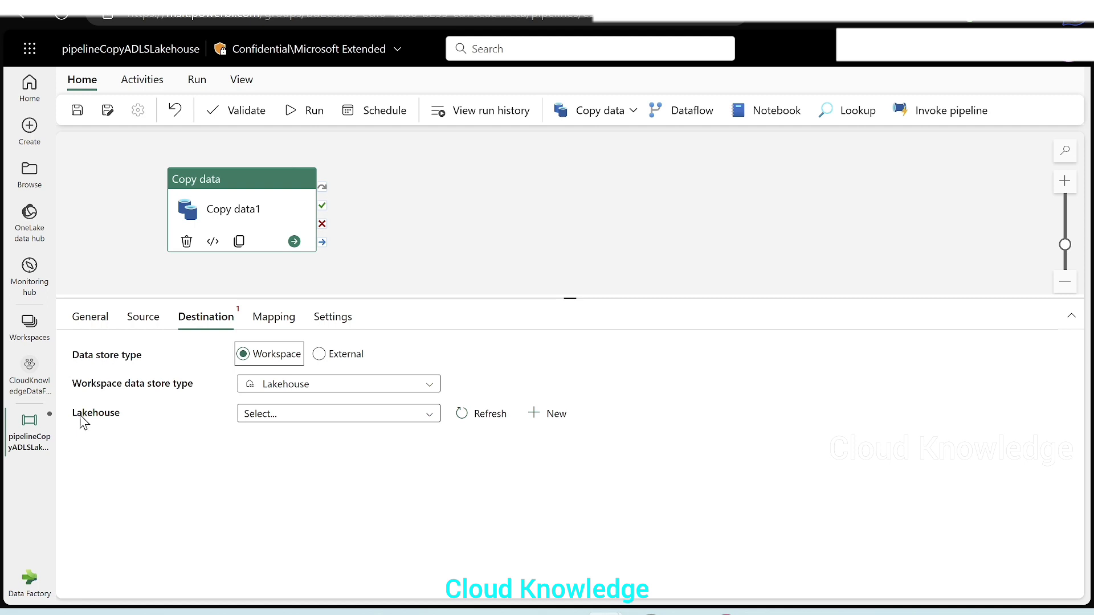
left_click(332, 387)
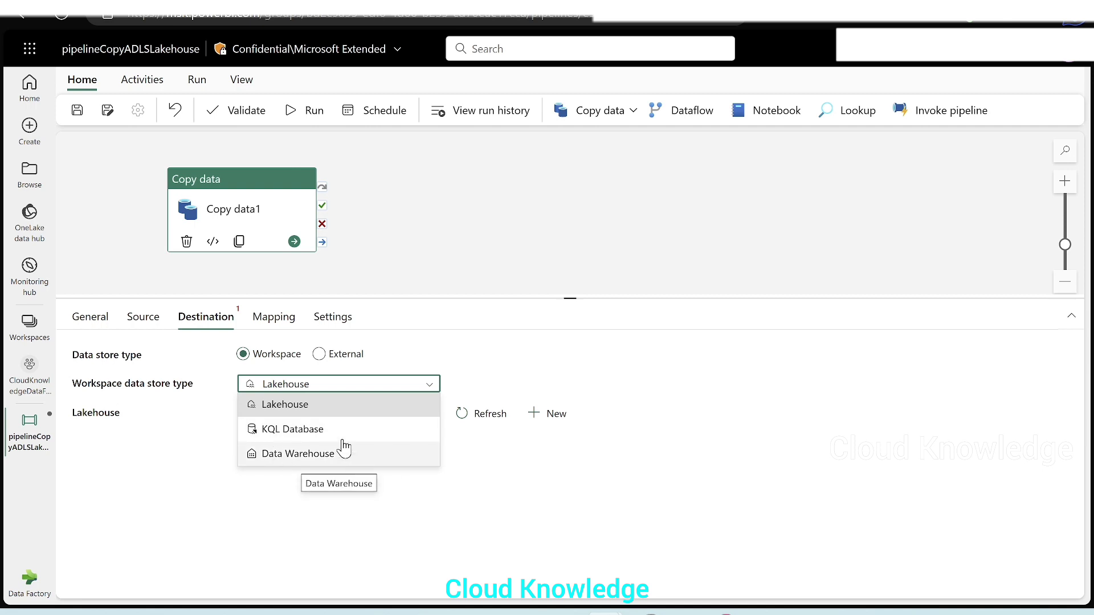
left_click(294, 406)
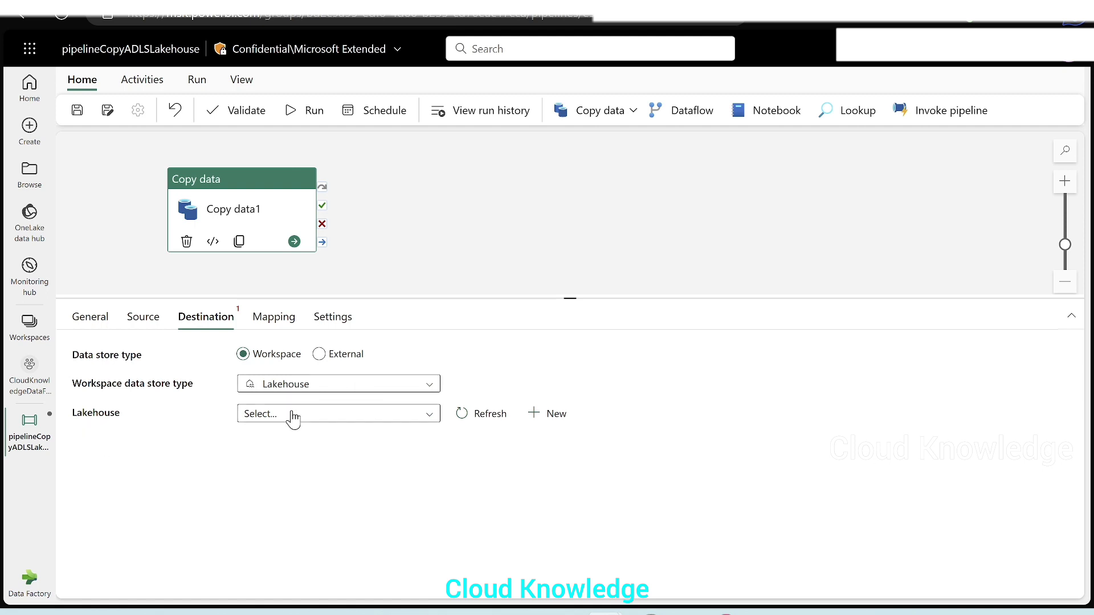
Create a new lakehouse named CloudKnowlegdeLakehouse as the copy activity's destination
left_click(400, 416)
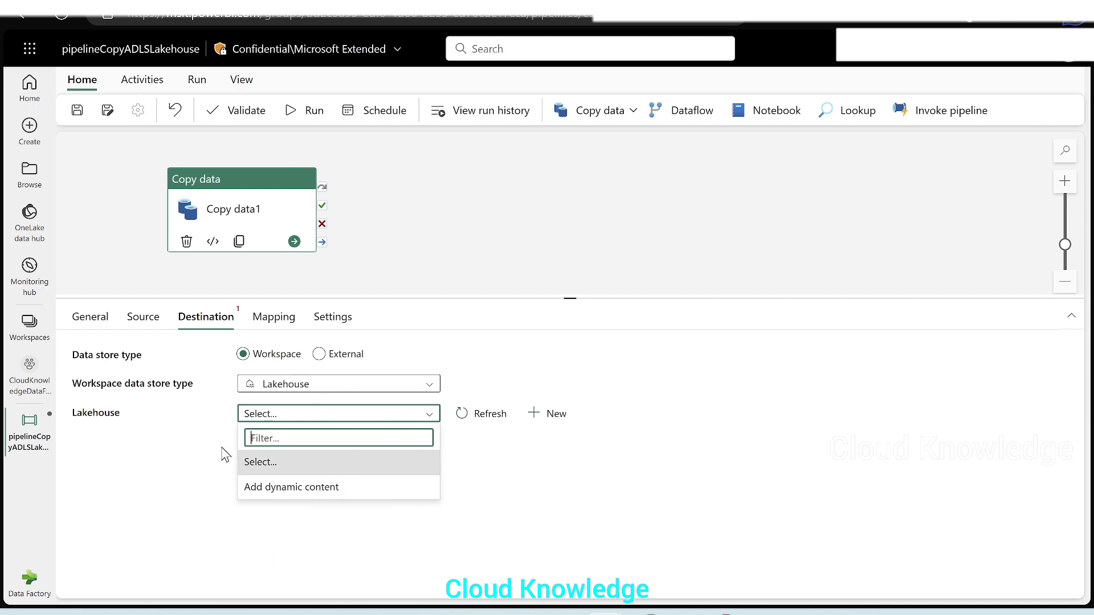
left_click(559, 462)
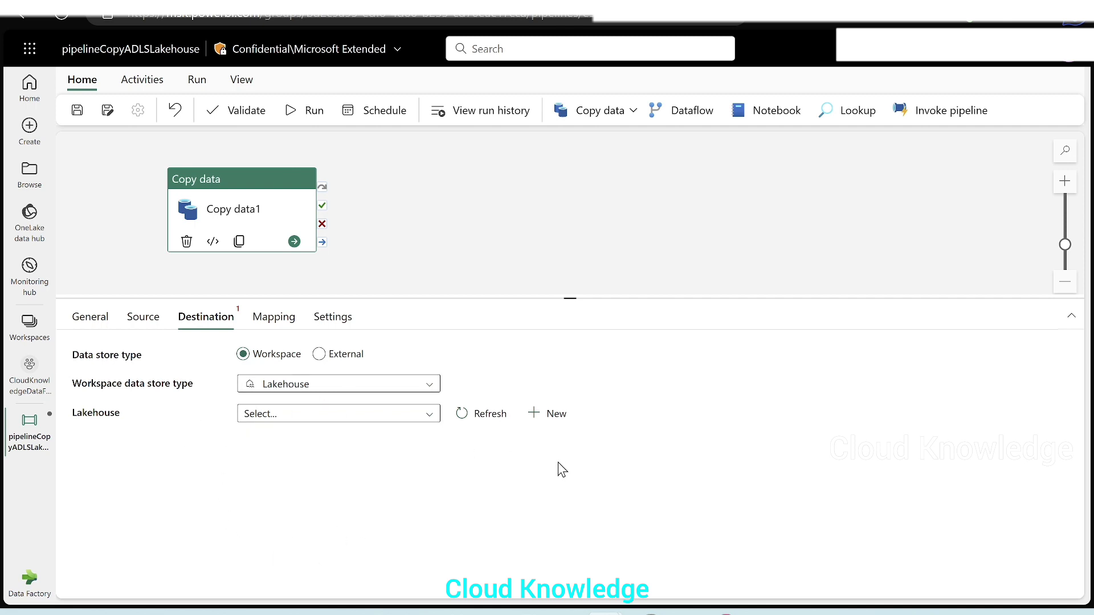
left_click(544, 422)
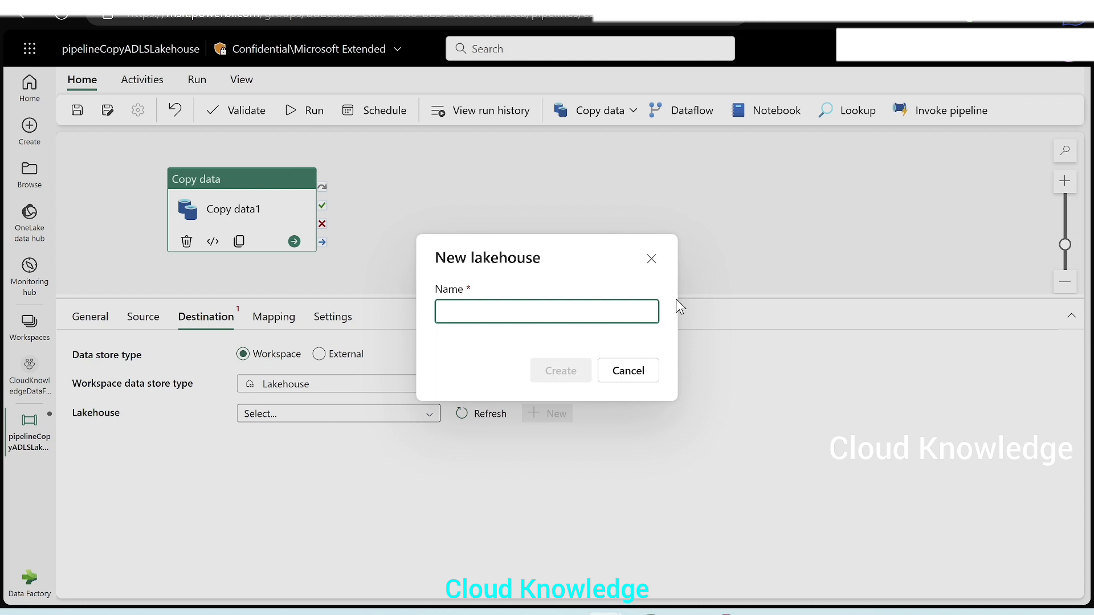
type("CloudKnowlegdeLakehouse")
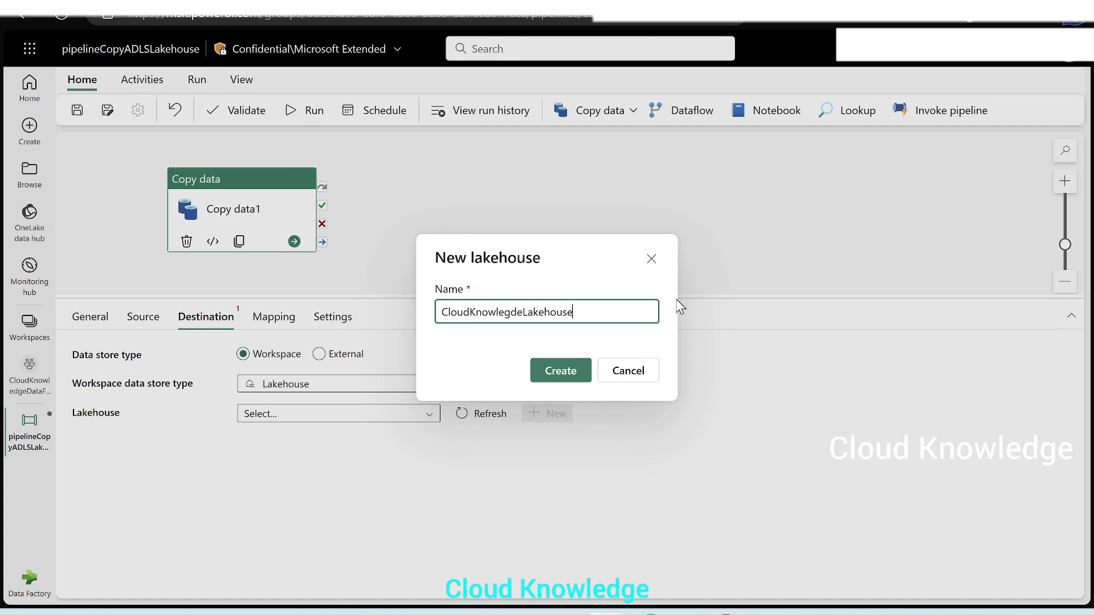
left_click(559, 376)
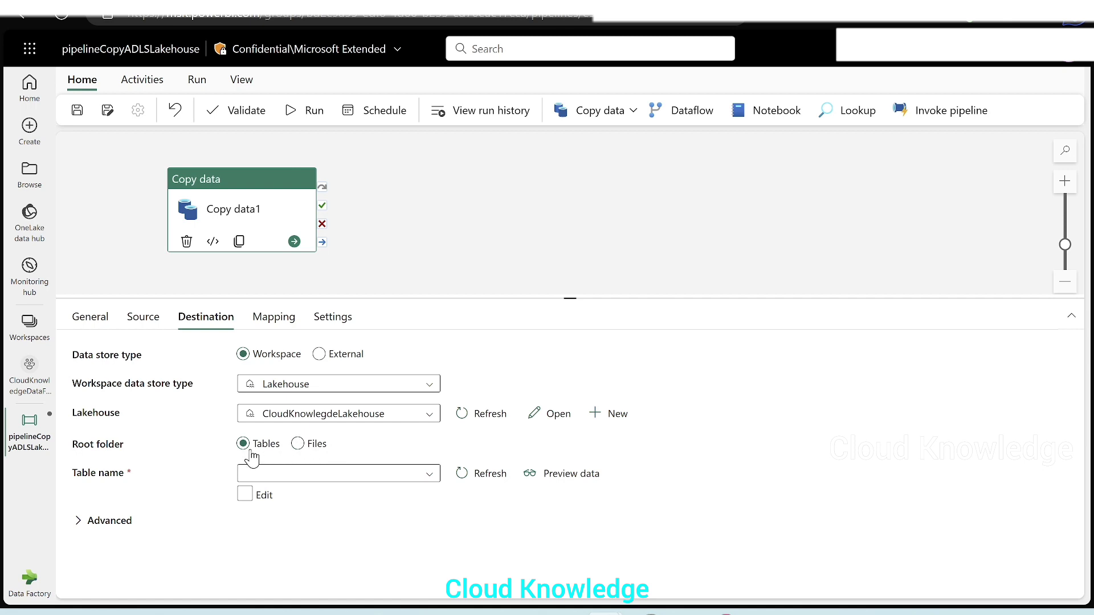
Set the destination's root folder to Files and accept the lakehouse root as the target location
left_click(311, 479)
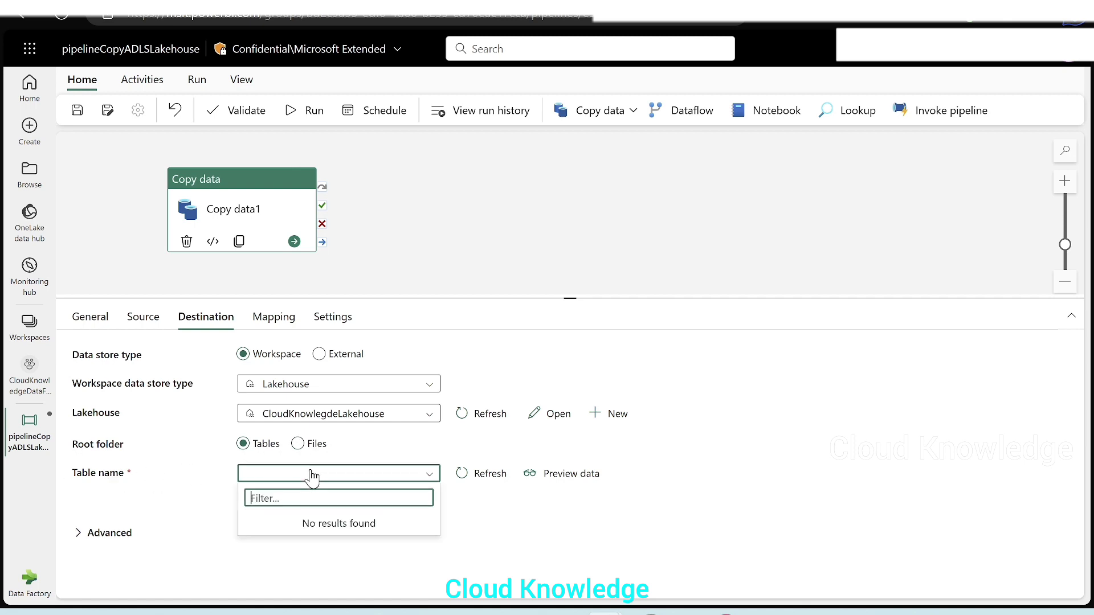
left_click(567, 510)
left_click(297, 444)
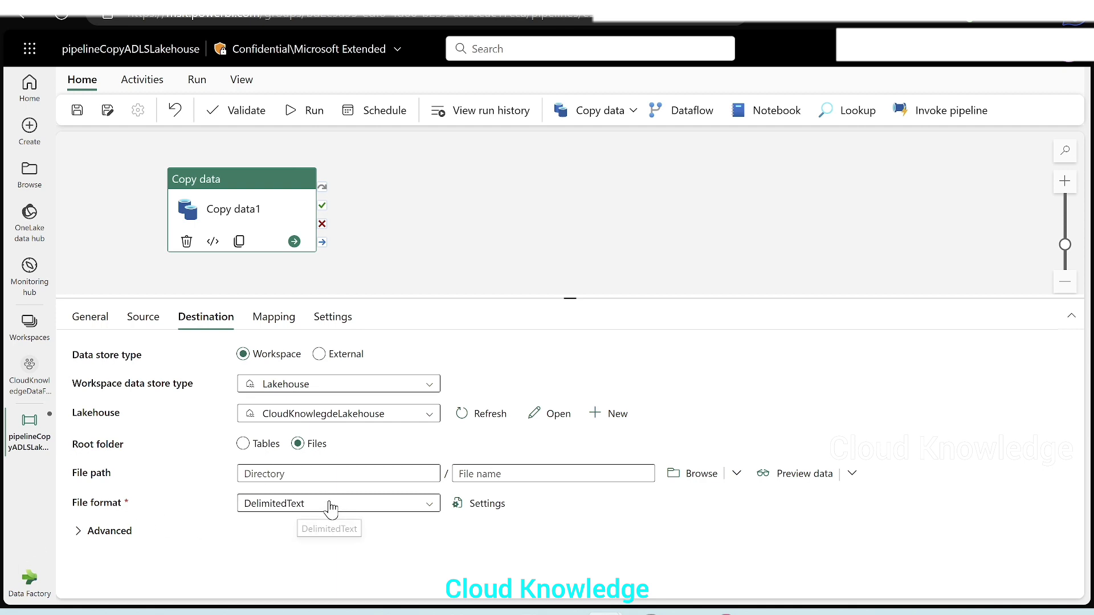
left_click(700, 476)
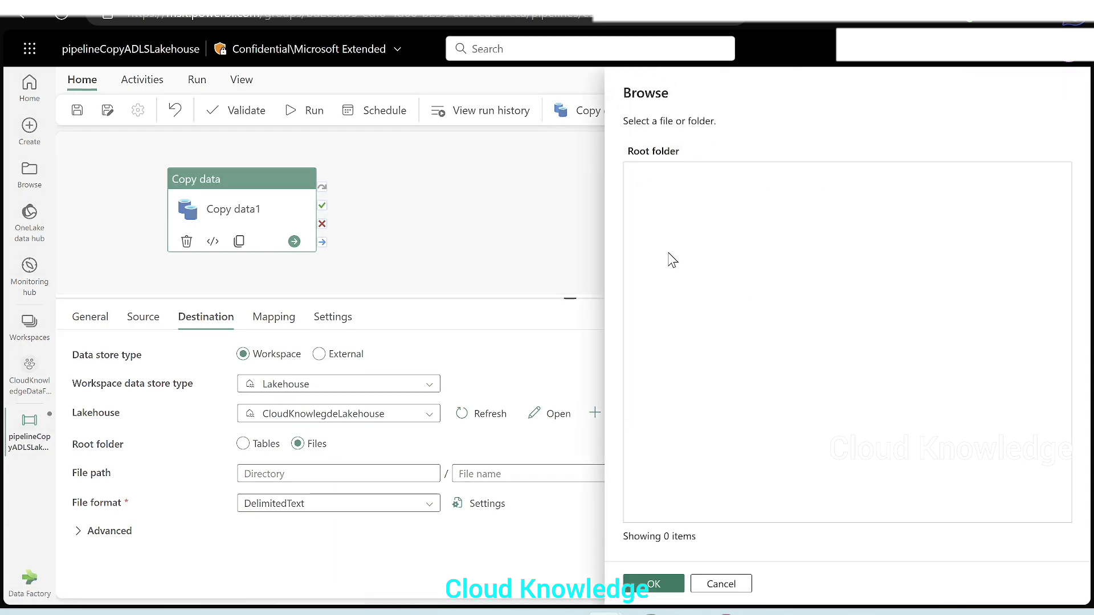
left_click(654, 584)
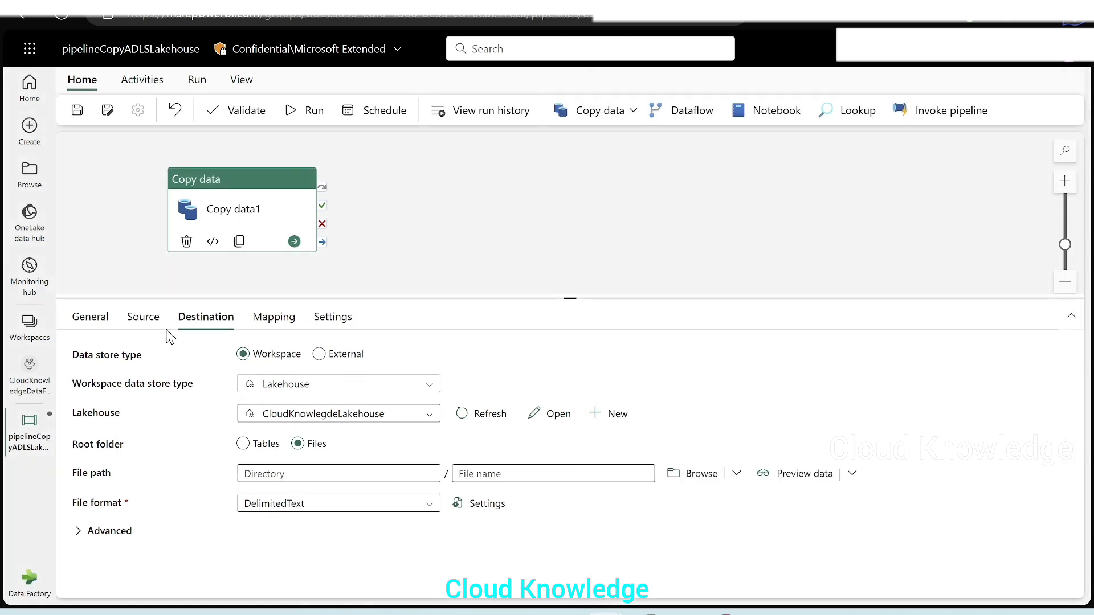
Review the copy activity's mapping and settings, and validate the pipeline
left_click(273, 317)
left_click(343, 320)
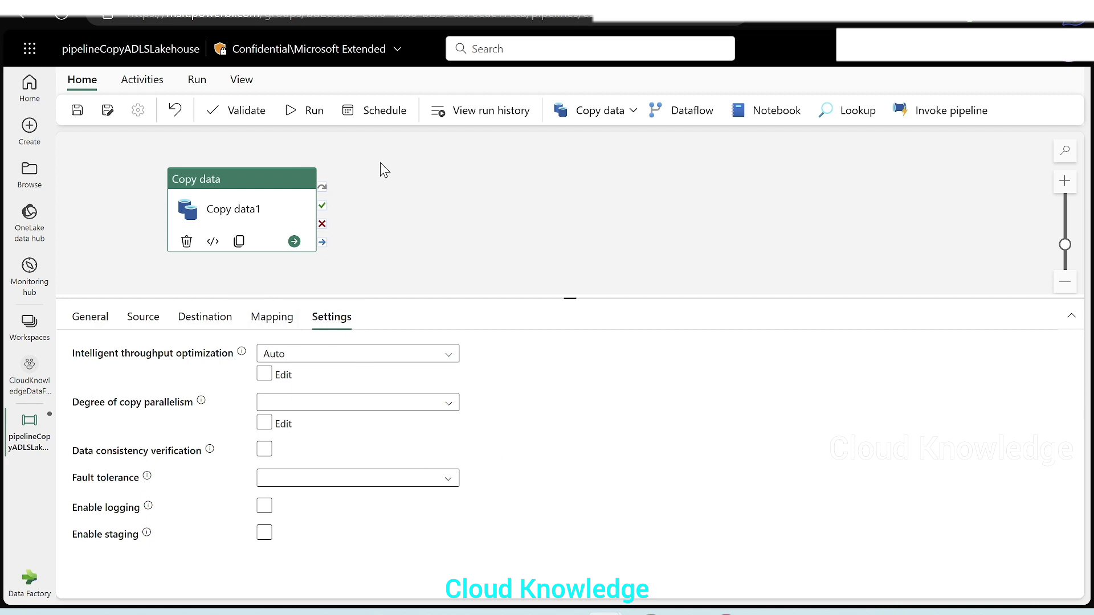
left_click(242, 110)
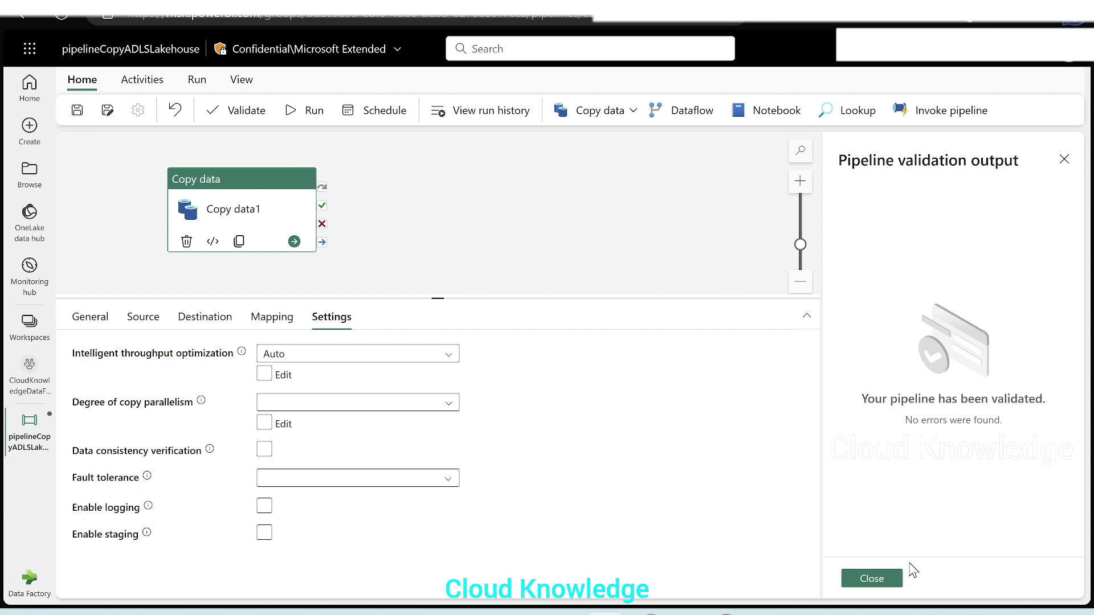
left_click(876, 578)
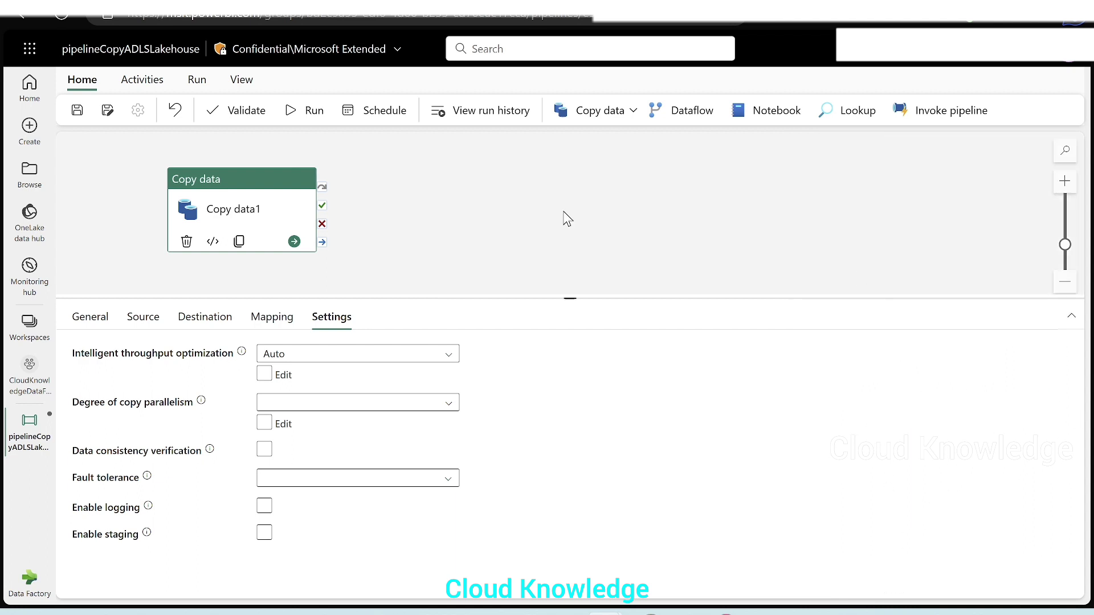
Save and run the pipeline, and monitor the Copy data1 activity's status in the run output until it finishes
left_click(289, 120)
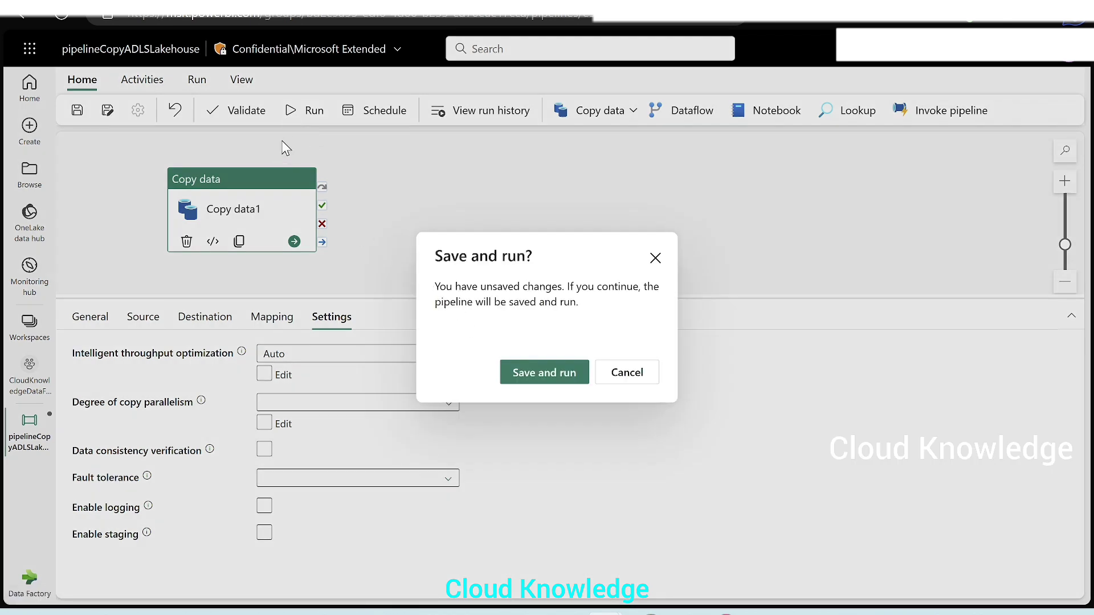
left_click(541, 376)
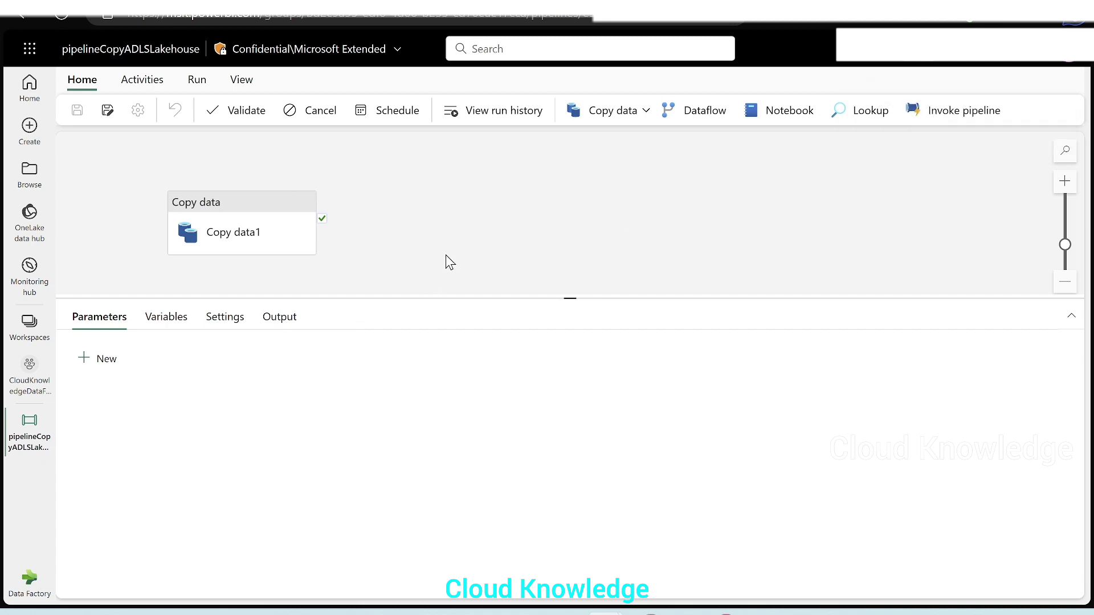
left_click(284, 324)
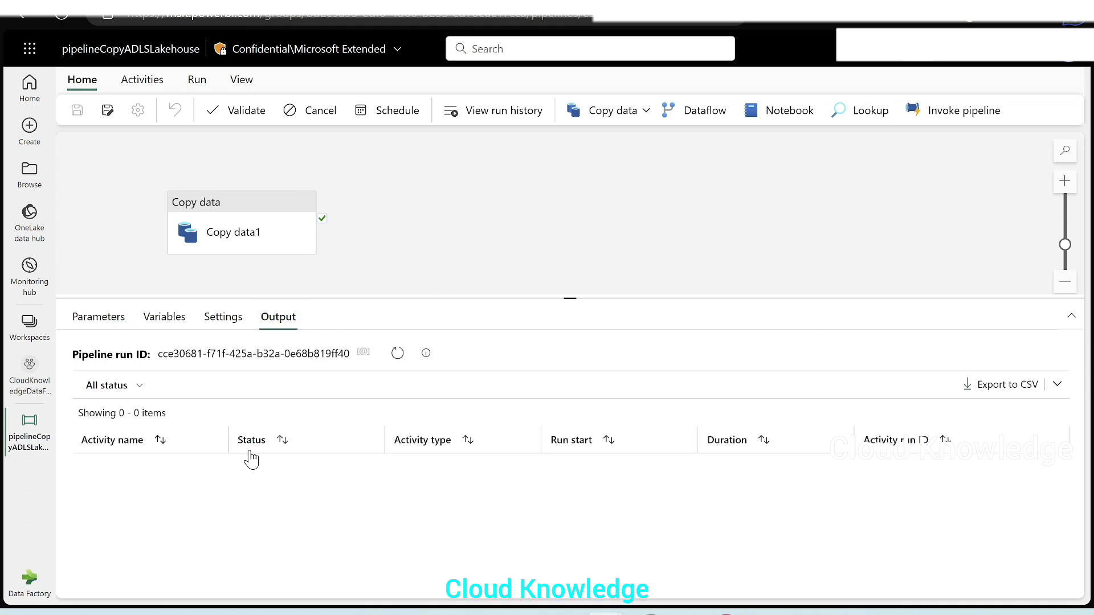
left_click(399, 357)
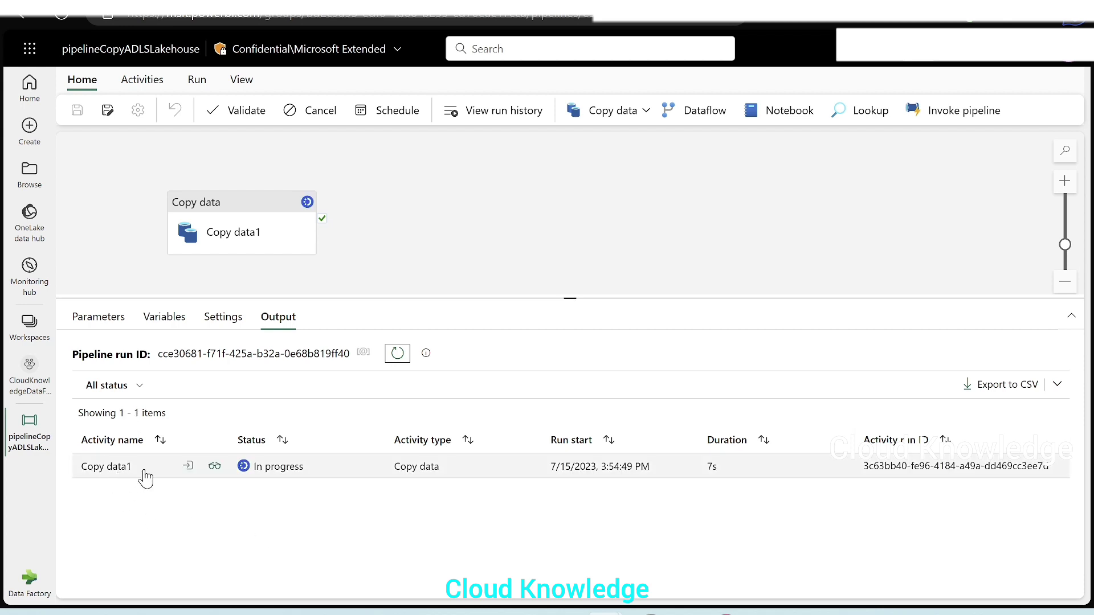
mouse_move(380, 466)
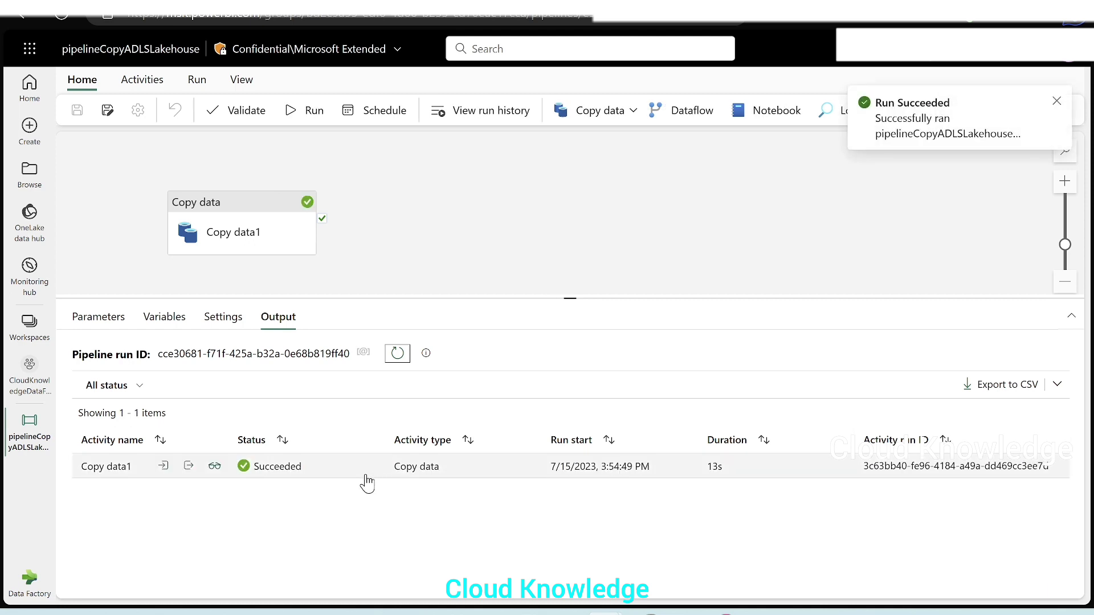
Examine the full input and output JSON of the Copy data1 activity run
left_click(164, 467)
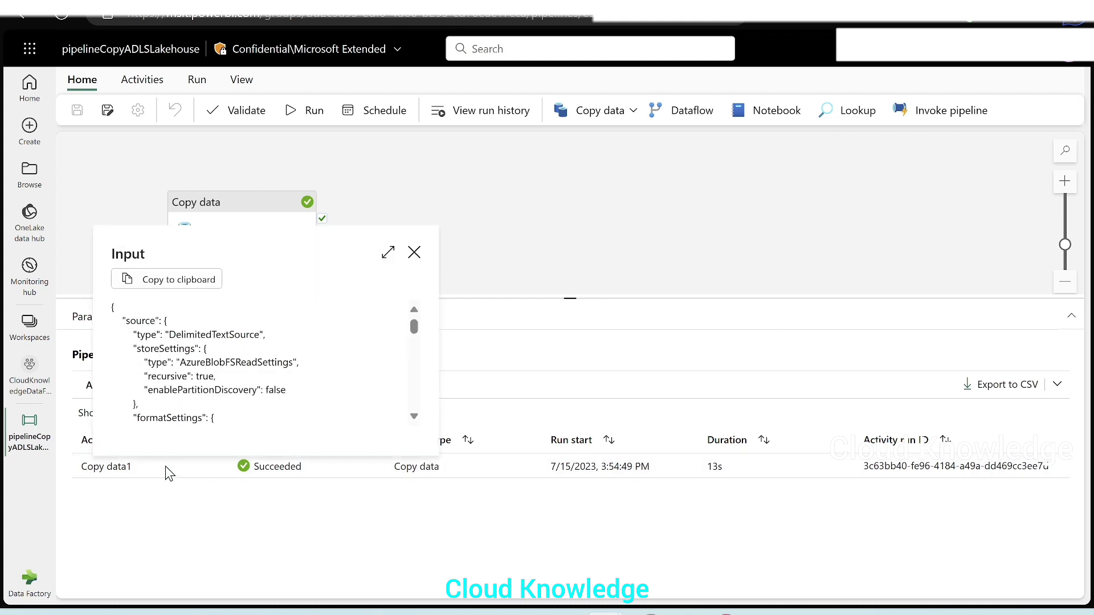
left_click(388, 253)
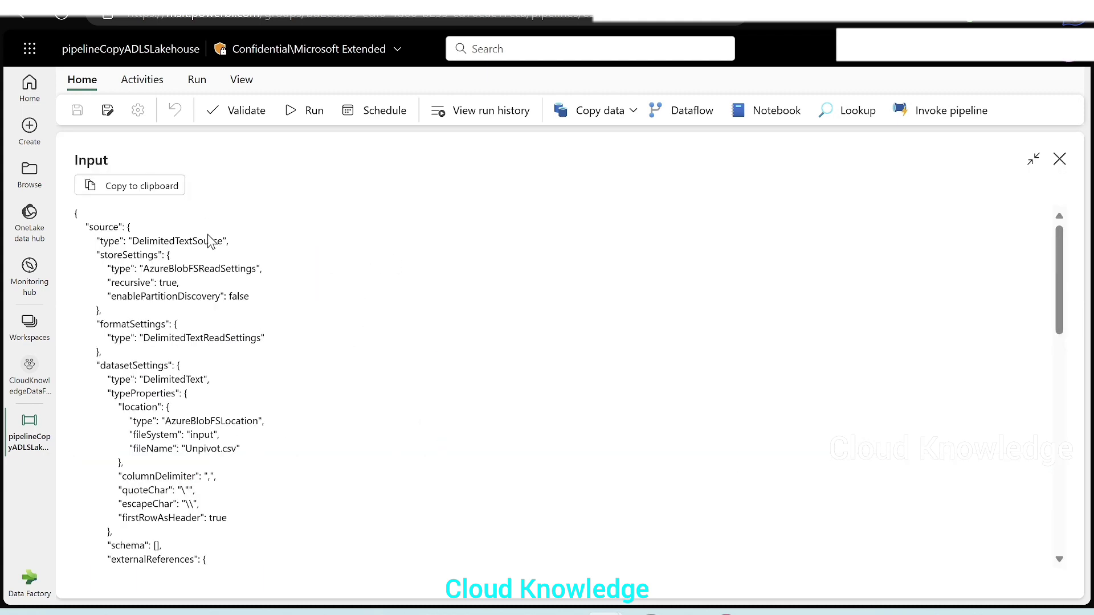
scroll(259, 412, "down", 12)
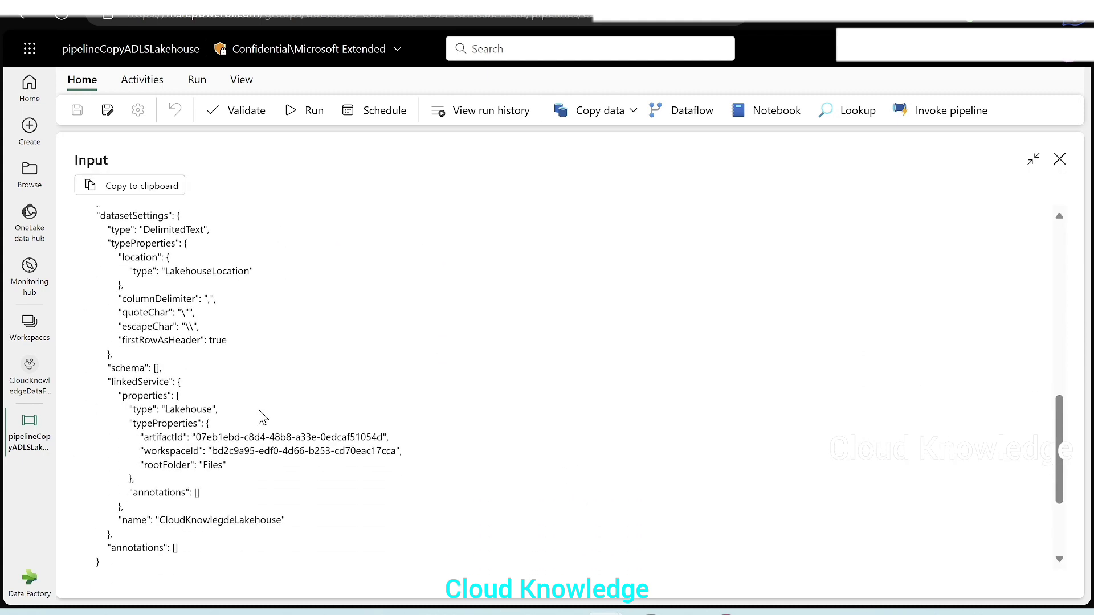
left_click(1059, 158)
left_click(188, 466)
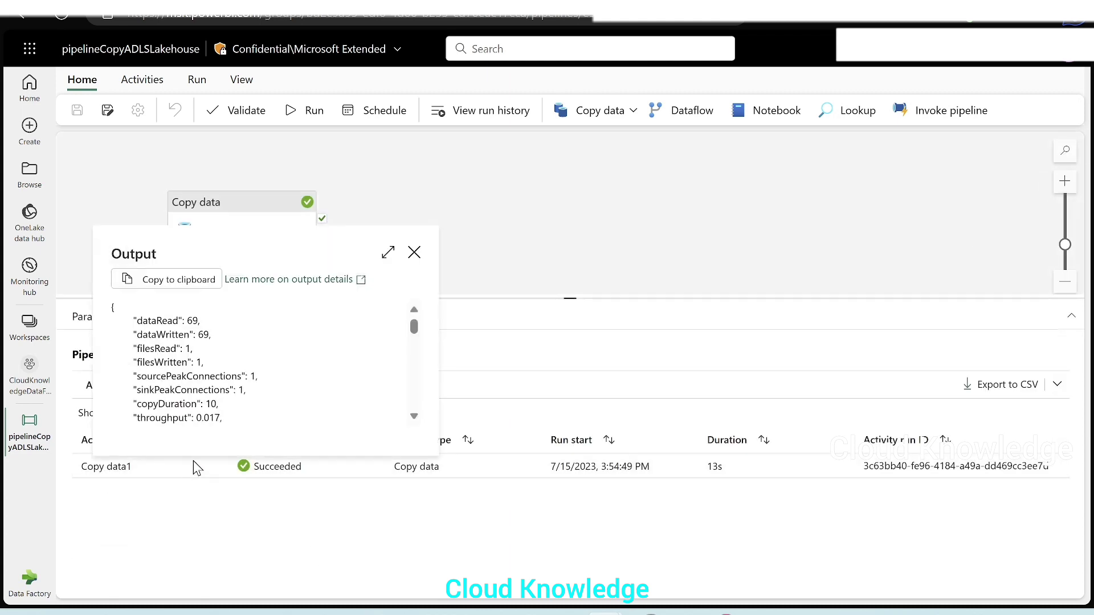
left_click(387, 254)
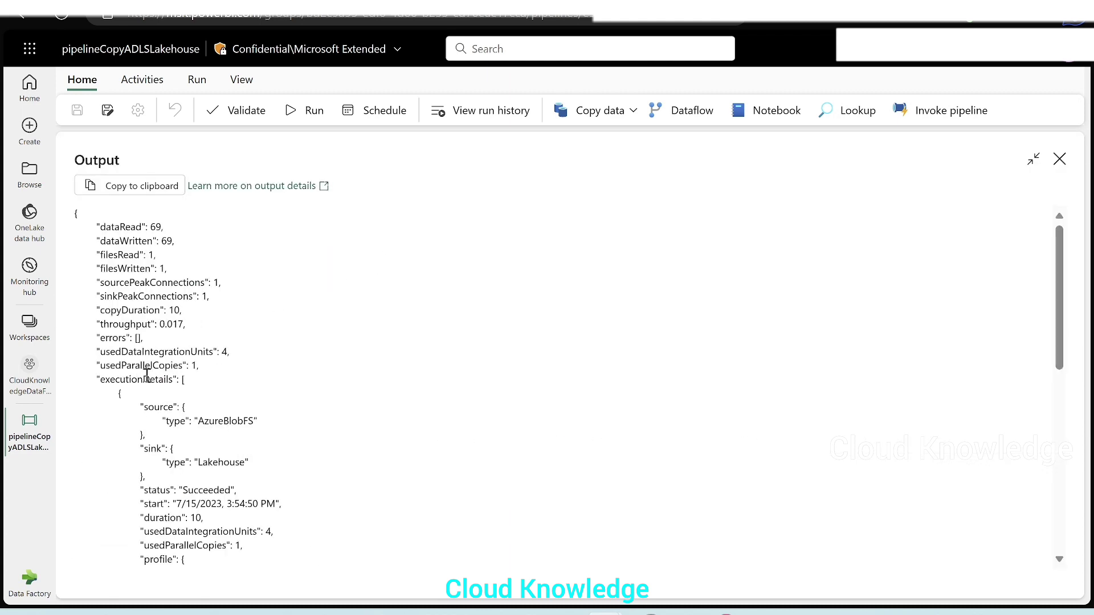
scroll(779, 308, "down", 10)
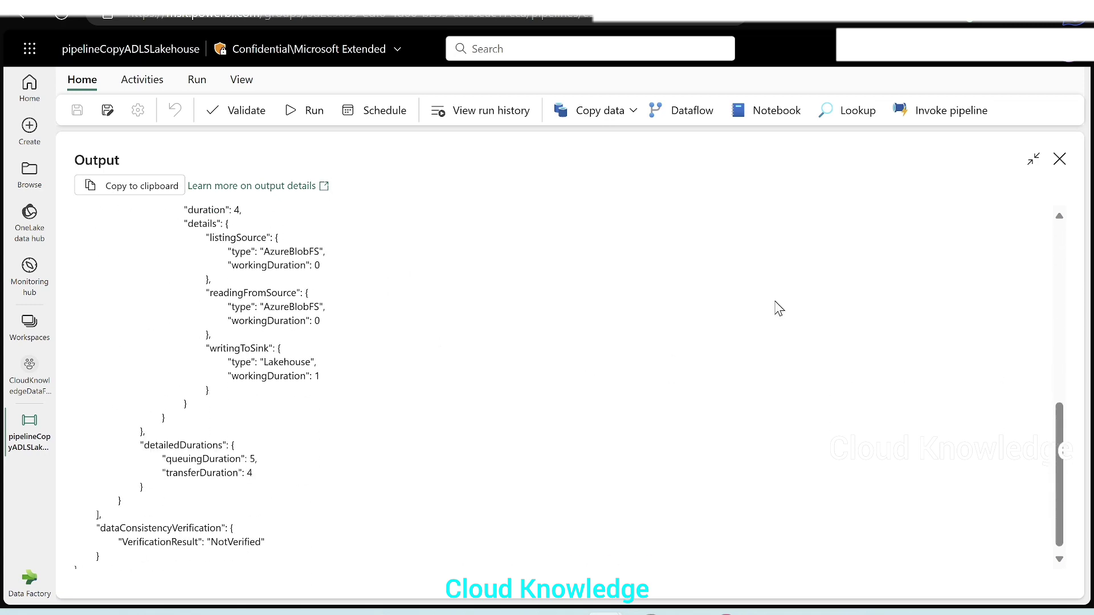
left_click(1058, 157)
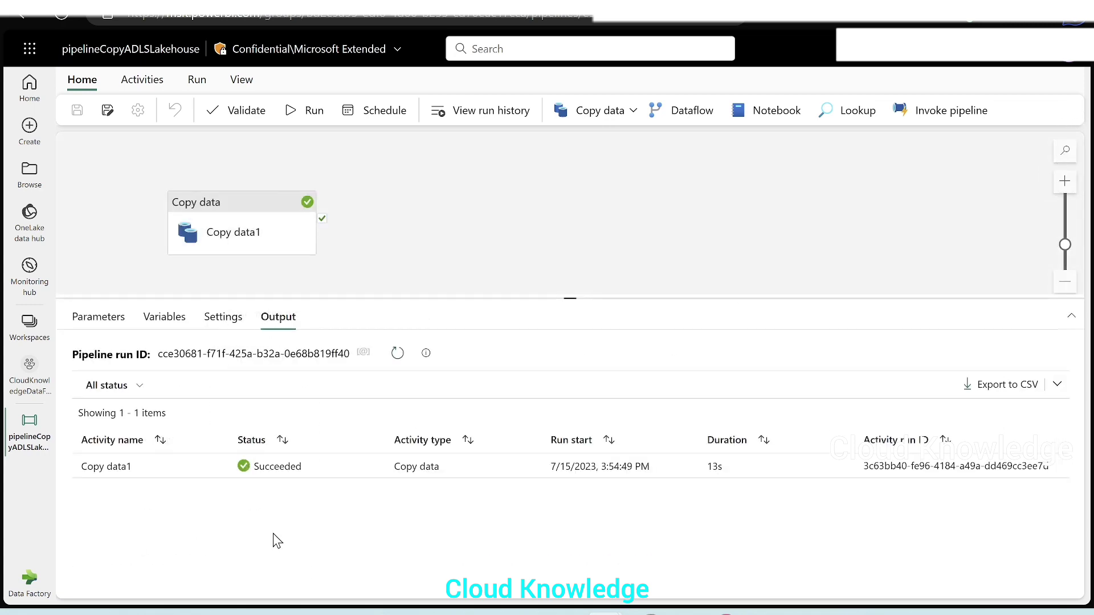
Examine the Copy data1 run details, including data read and written, the duration breakdown and the advanced information
left_click(206, 466)
left_click(245, 502)
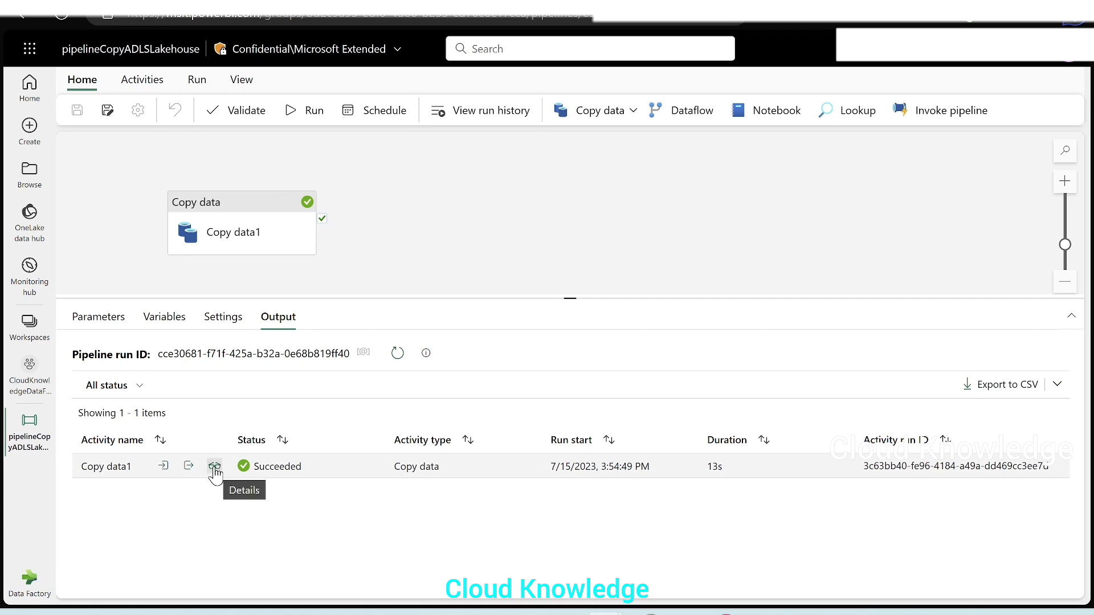
left_click(215, 467)
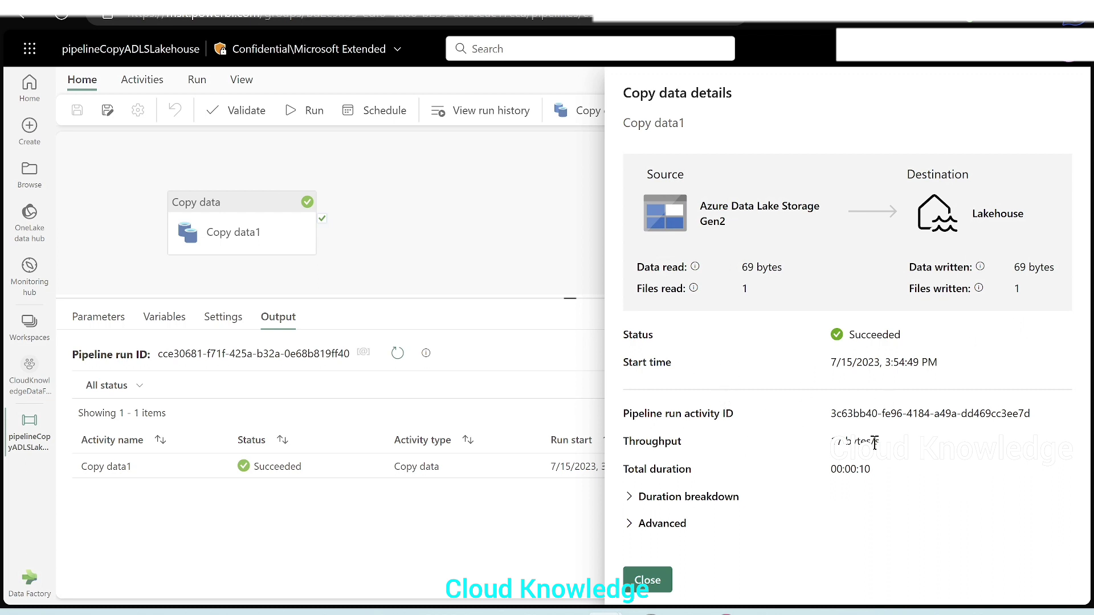
left_click(681, 497)
scroll(747, 454, "down", 4)
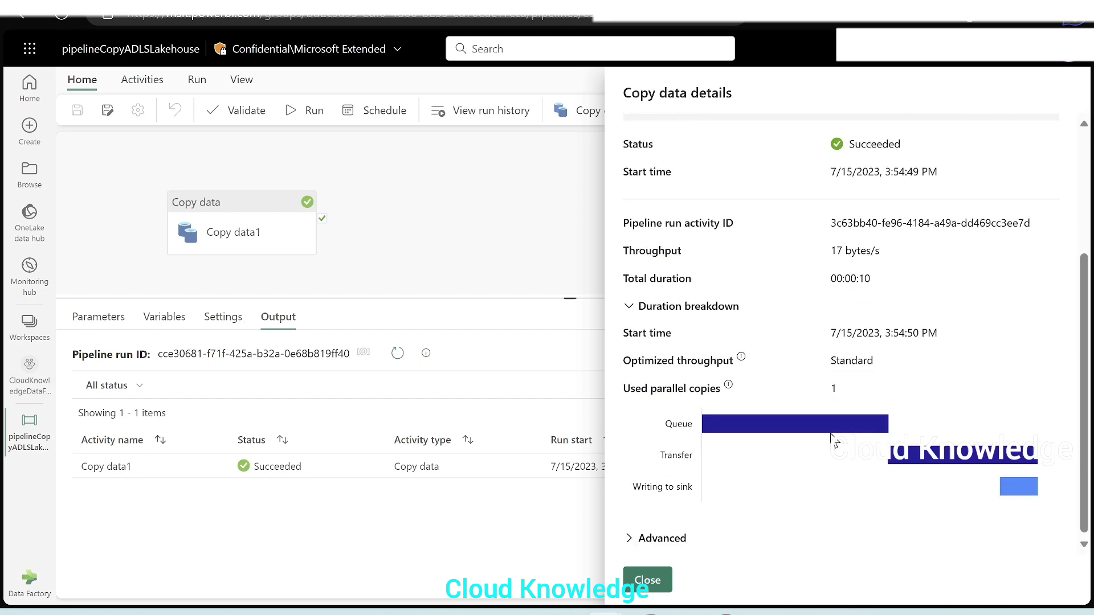
left_click(630, 539)
scroll(751, 497, "down", 1)
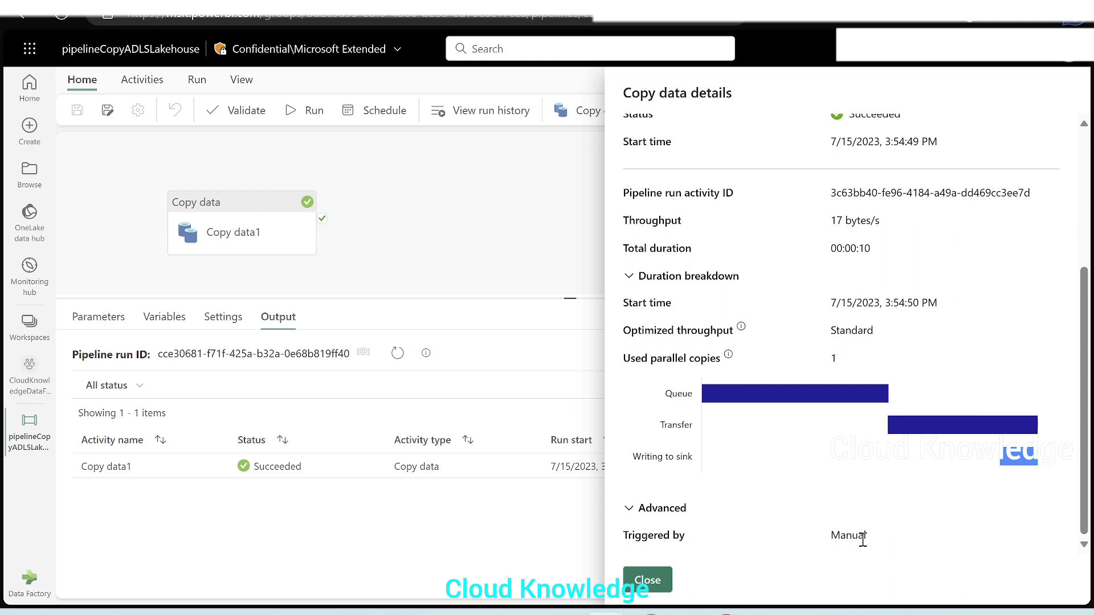
scroll(946, 460, "up", 4)
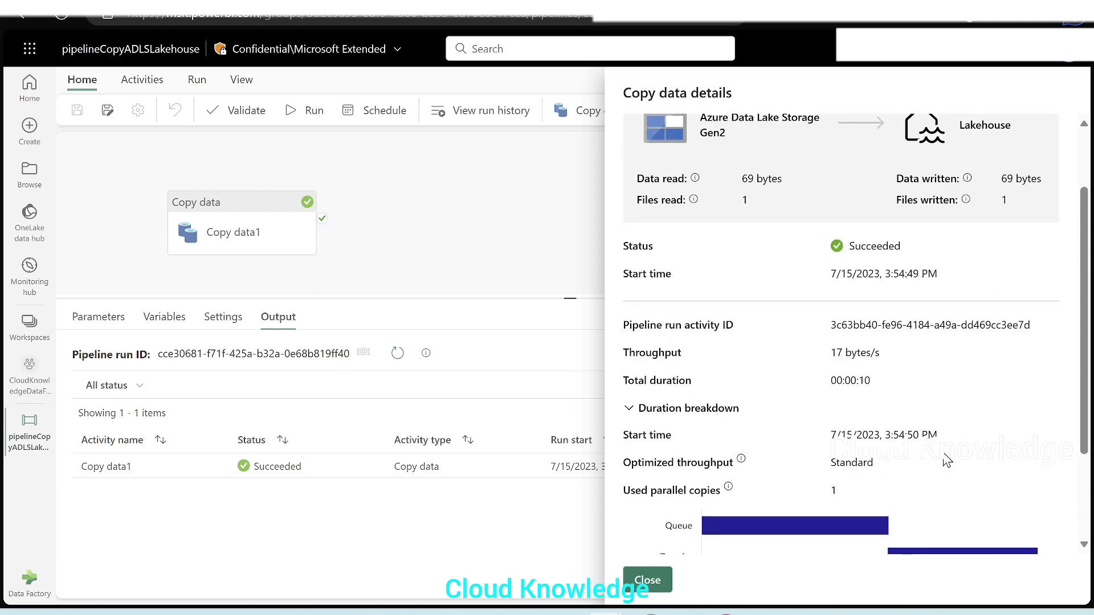
scroll(946, 459, "up", 2)
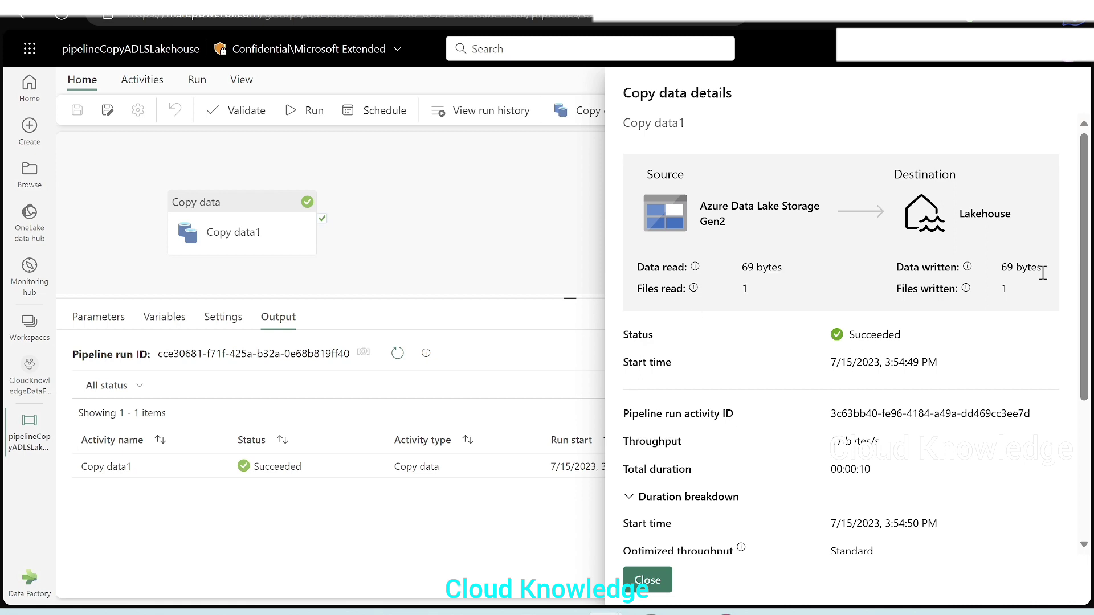
mouse_move(967, 290)
left_click(649, 584)
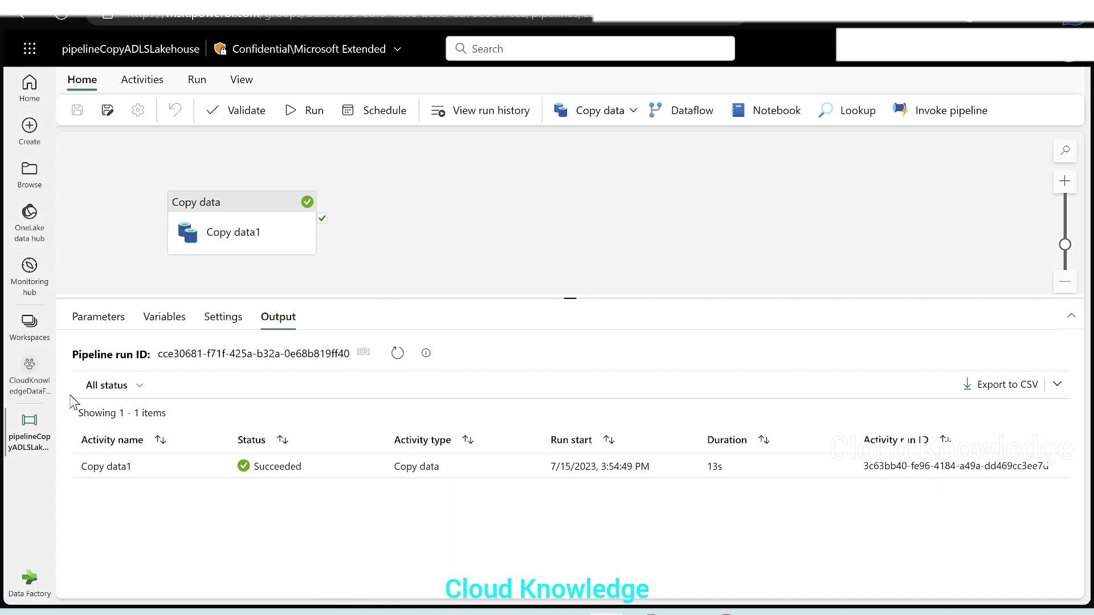
From the CloudKnowledgeDataFactory workspace, open the details page of the CloudKnowlegdeLakehouse item of type Lakehouse through its default dataset
left_click(29, 377)
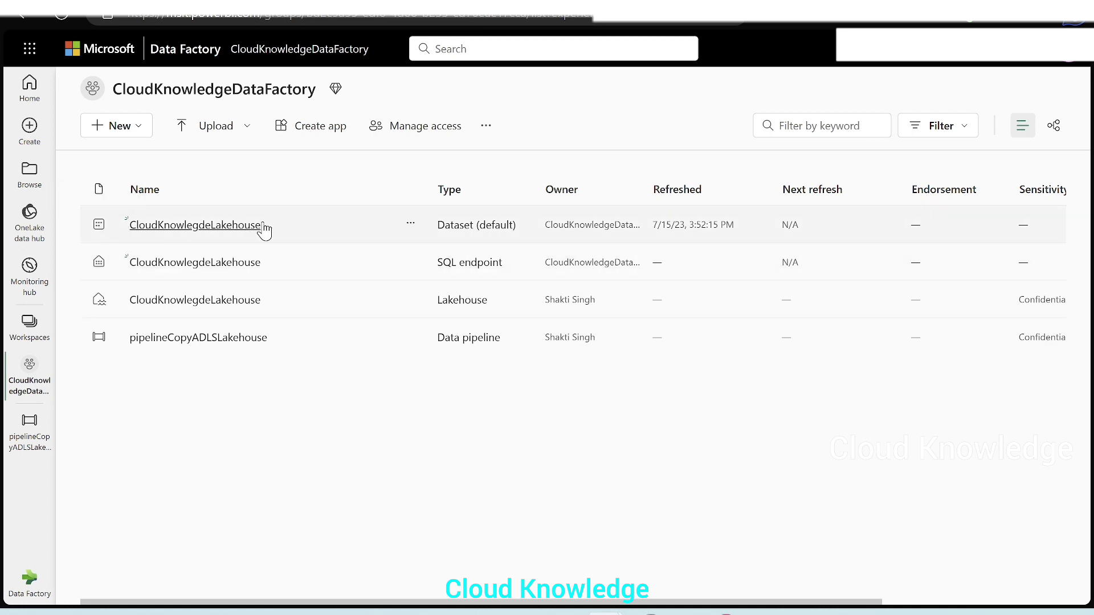
left_click(198, 226)
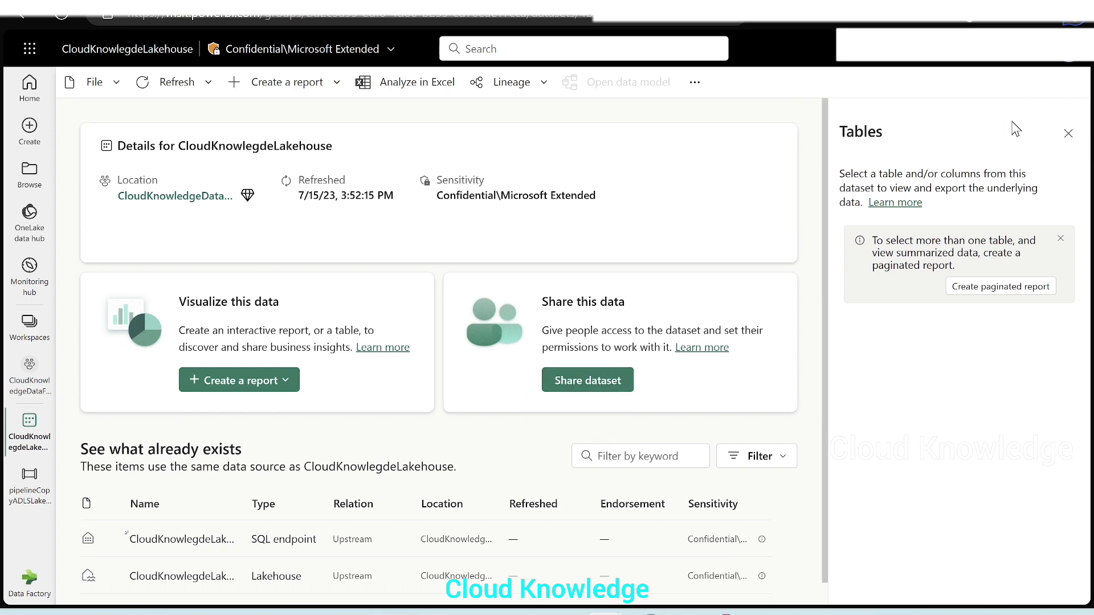
left_click(1069, 135)
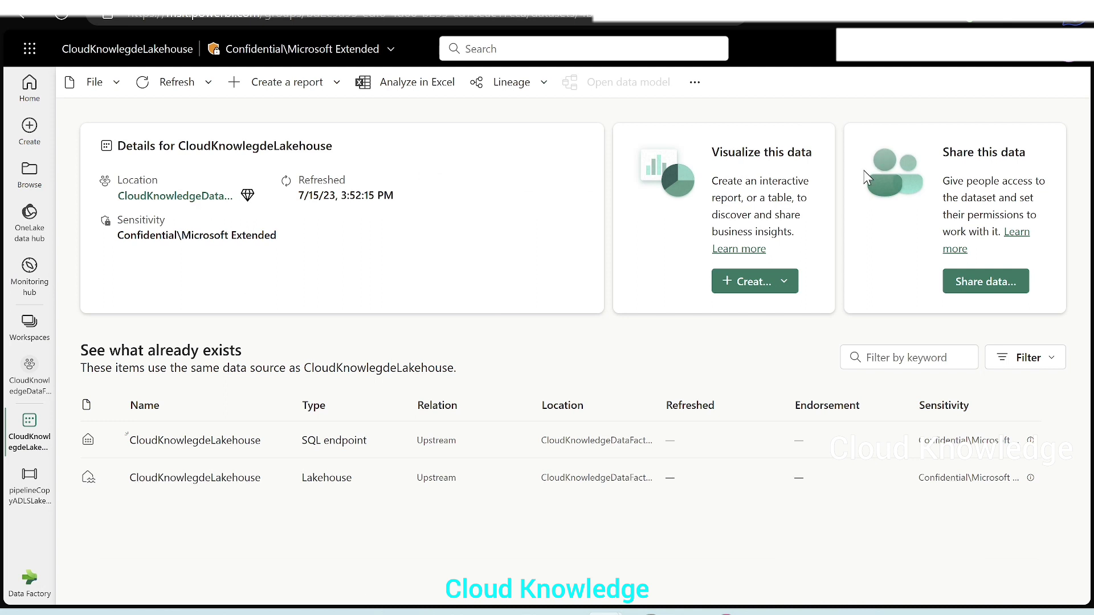
left_click(203, 486)
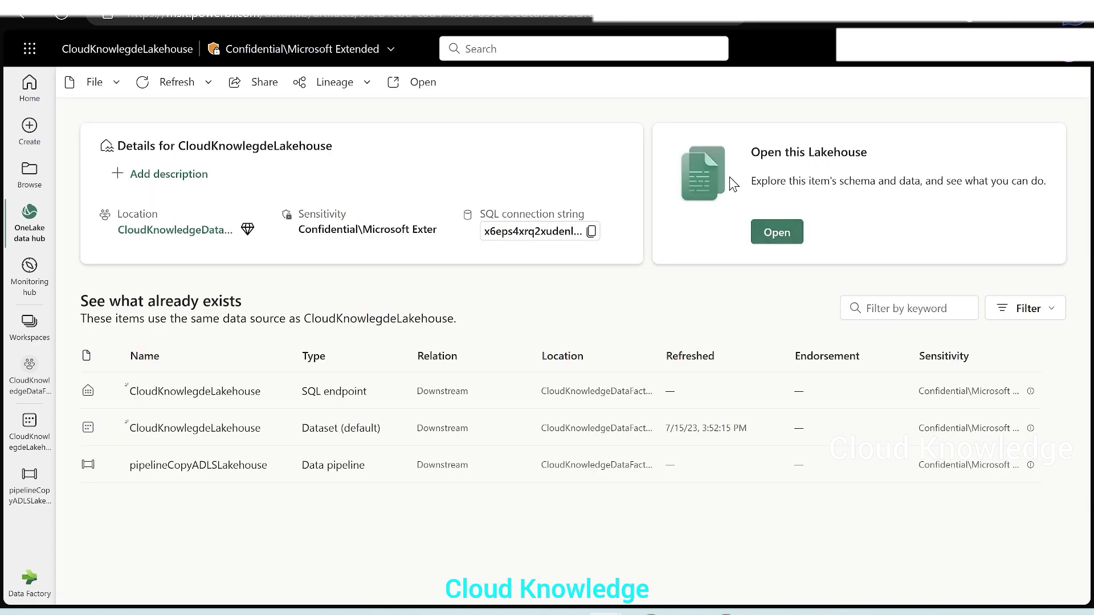
Open CloudKnowlegdeLakehouse and preview the contents of the copied Unpivot.csv under Files
left_click(777, 234)
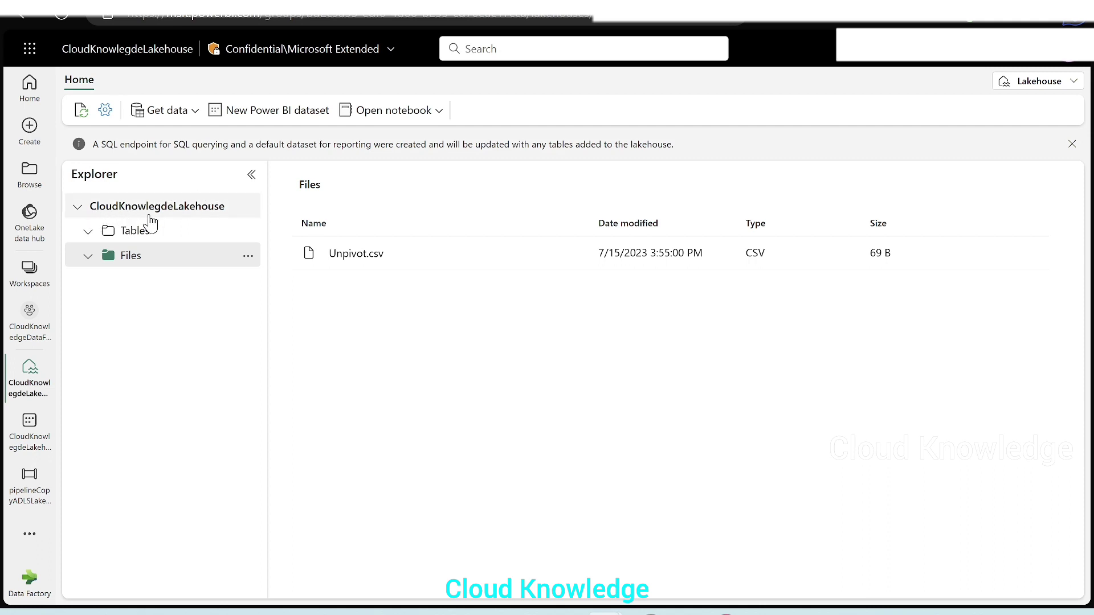
left_click(88, 232)
left_click(88, 232)
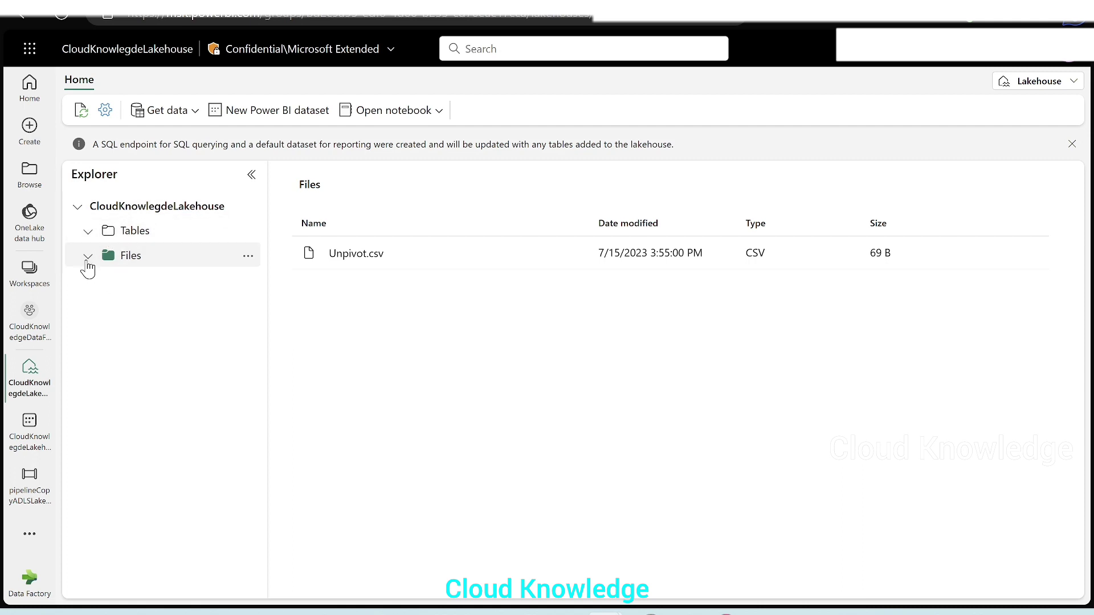
left_click(89, 257)
left_click(339, 263)
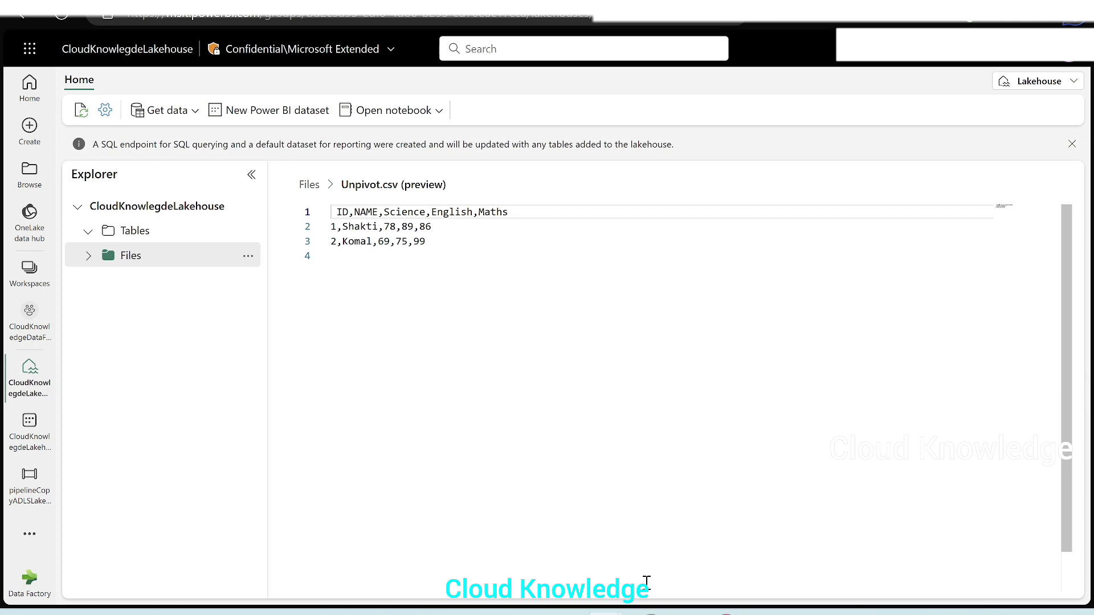
Switch to the Azure portal and view the contents of the source Unpivot.csv in the storage account's input container for comparison
mouse_move(649, 613)
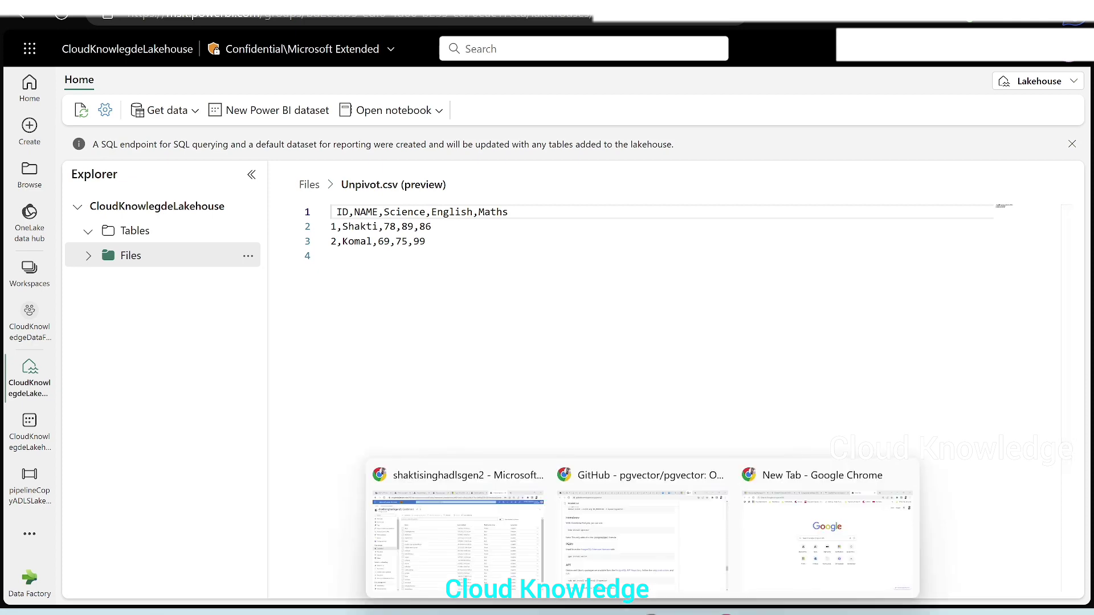
left_click(481, 556)
left_click(225, 293)
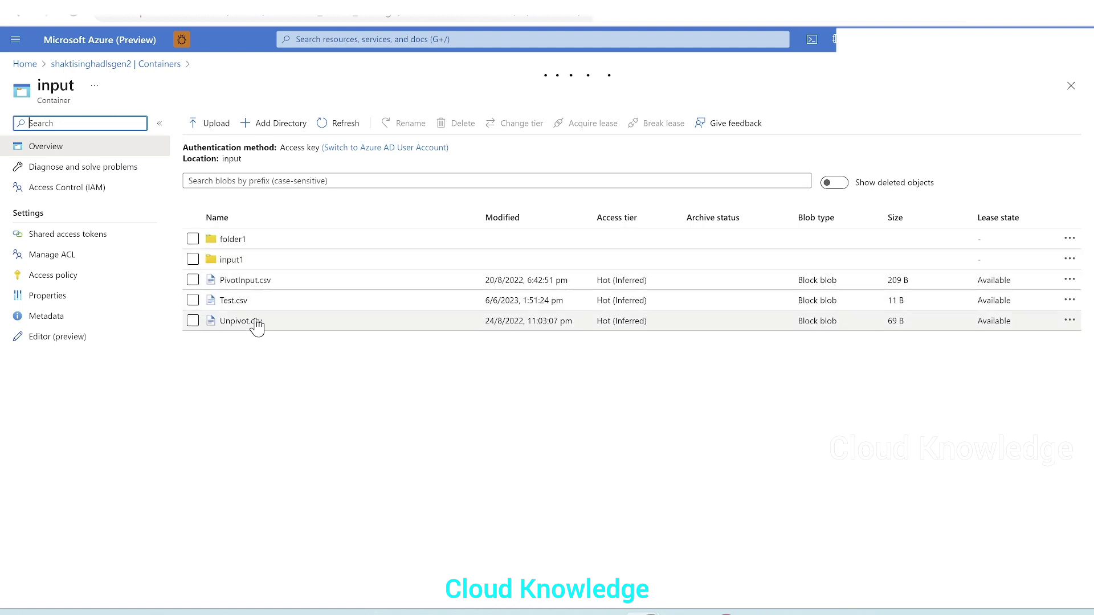
left_click(256, 320)
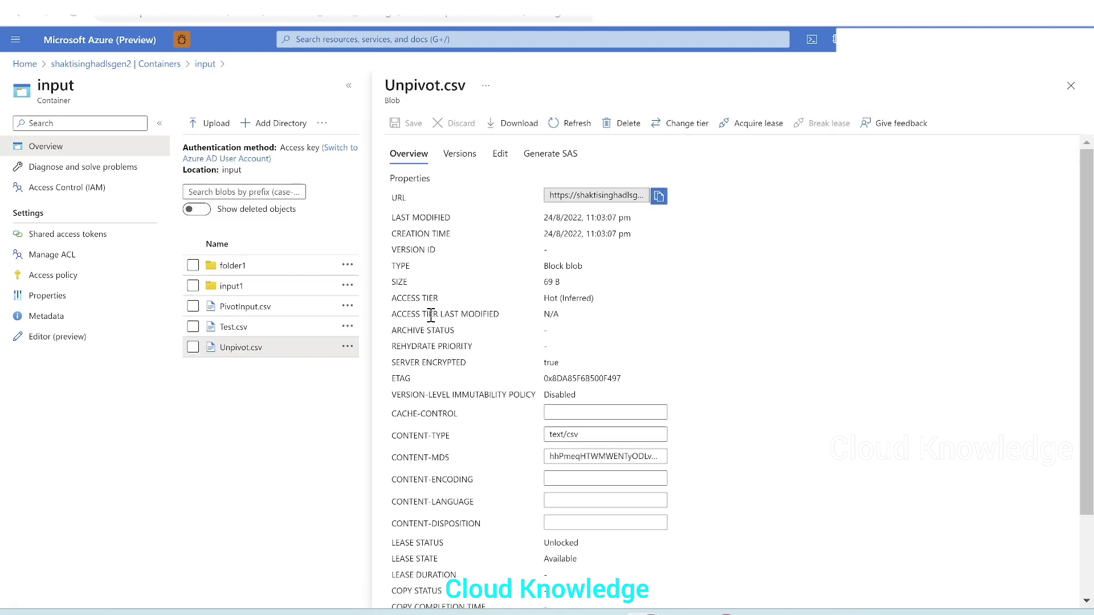
left_click(500, 158)
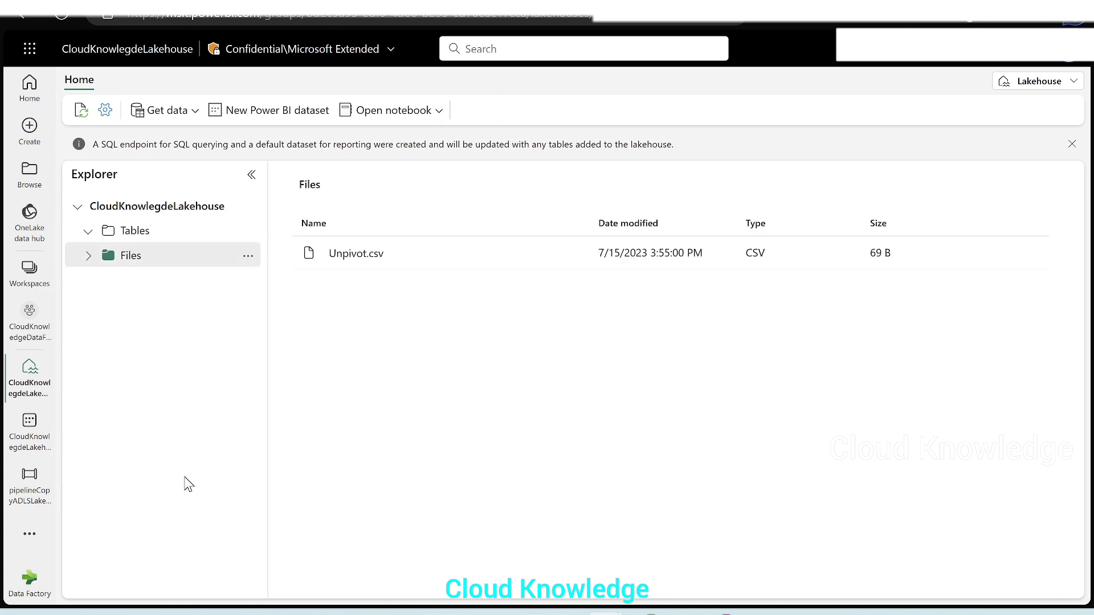
Return to the pipelineCopyADLSLakehouse pipeline in Fabric and review the source and destination configuration of the Copy data1 activity
left_click(30, 483)
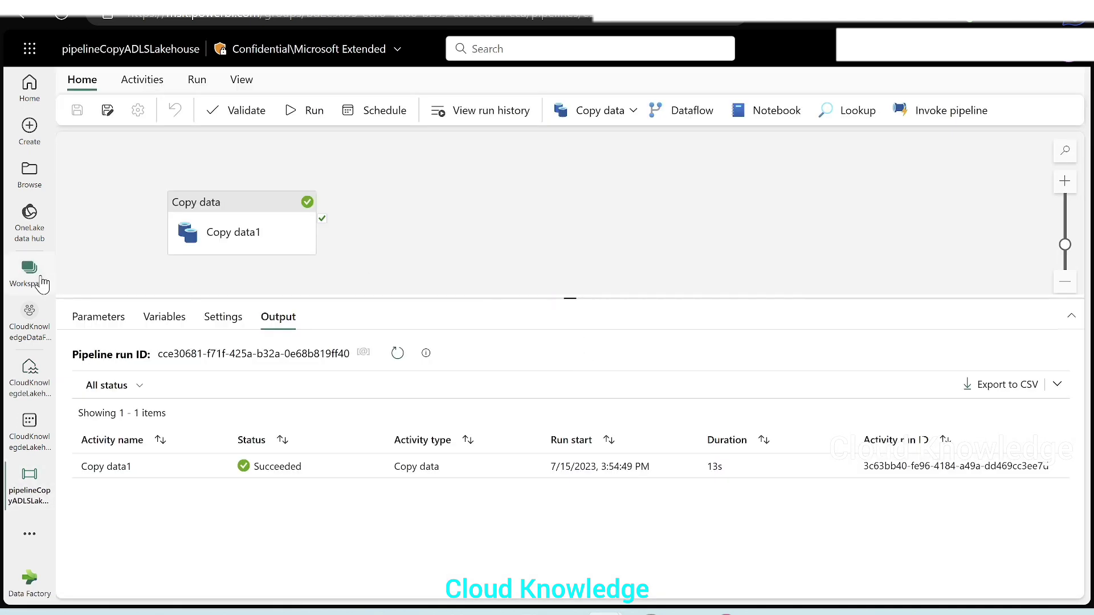
left_click(216, 234)
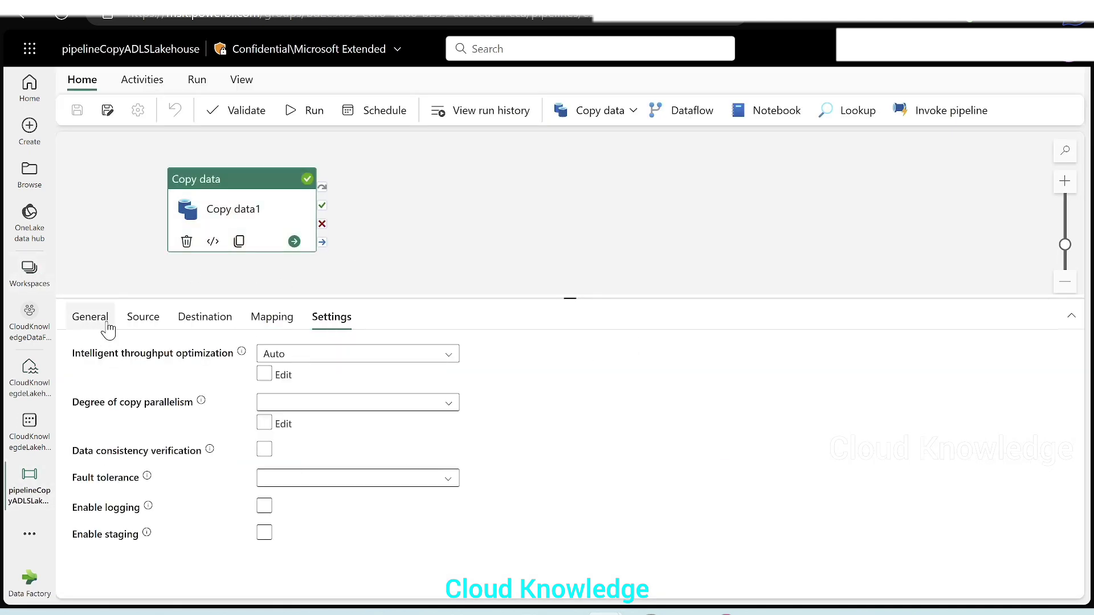
left_click(144, 323)
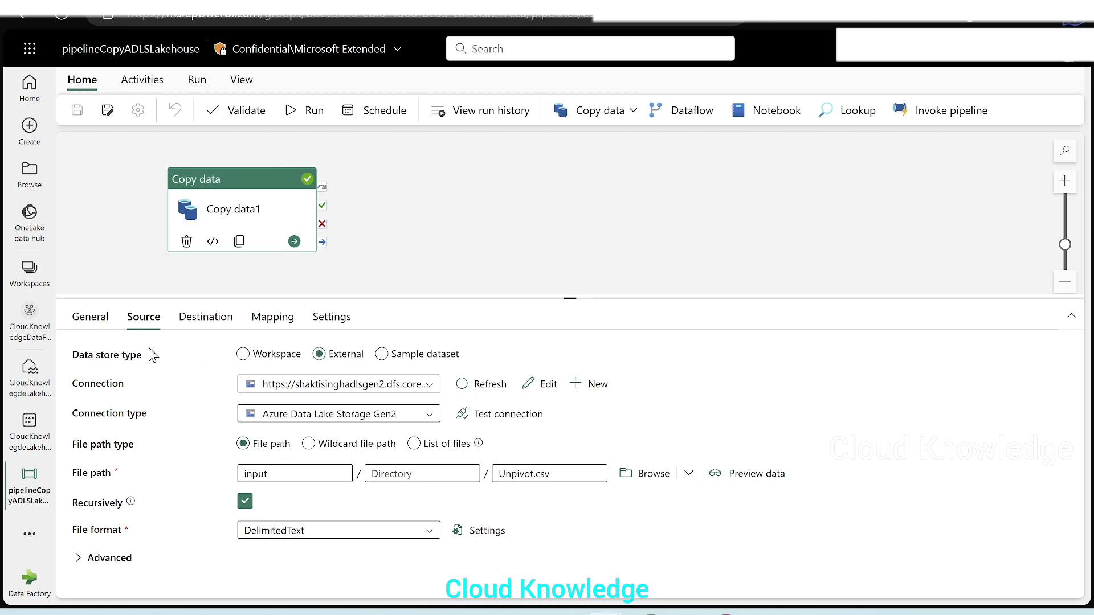
left_click(198, 320)
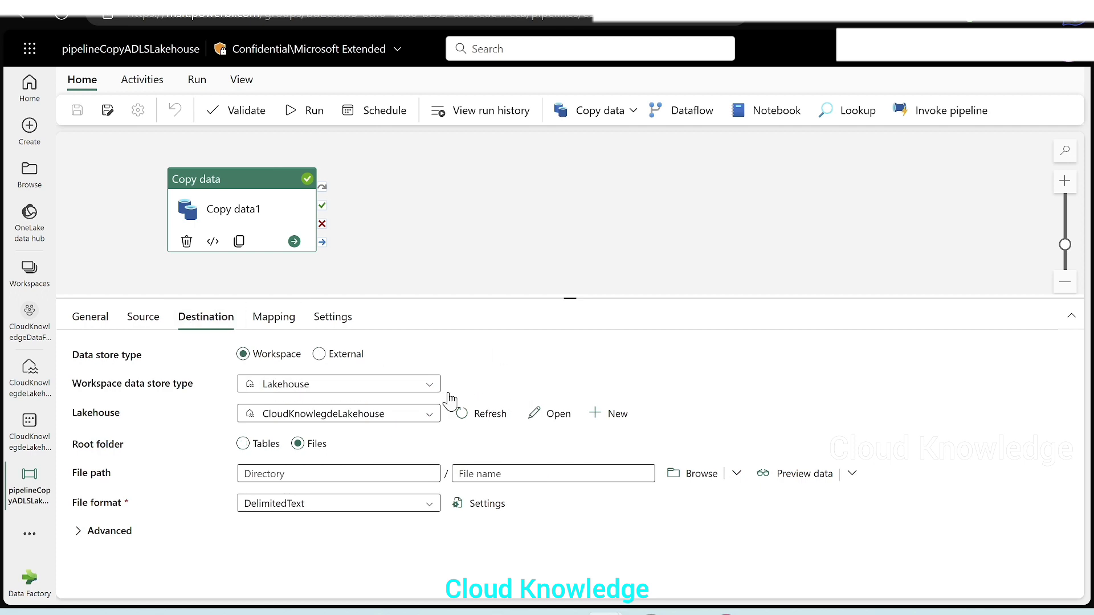